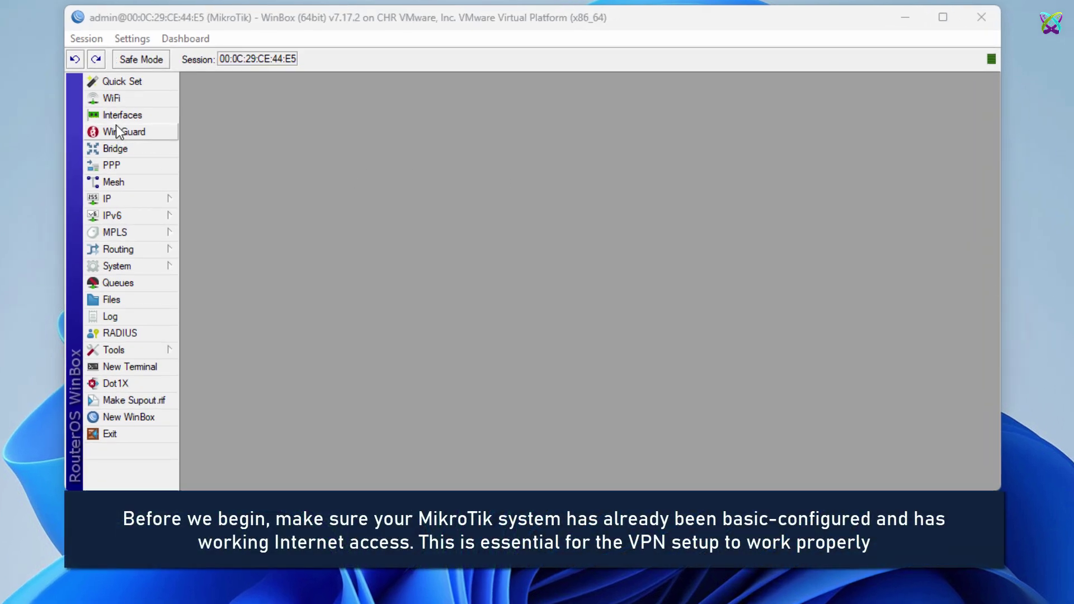
Show the IP Address List with the router's four addresses, then return to the IP menu for pools.
{"action": "left_click", "coordinate": [115, 118]}
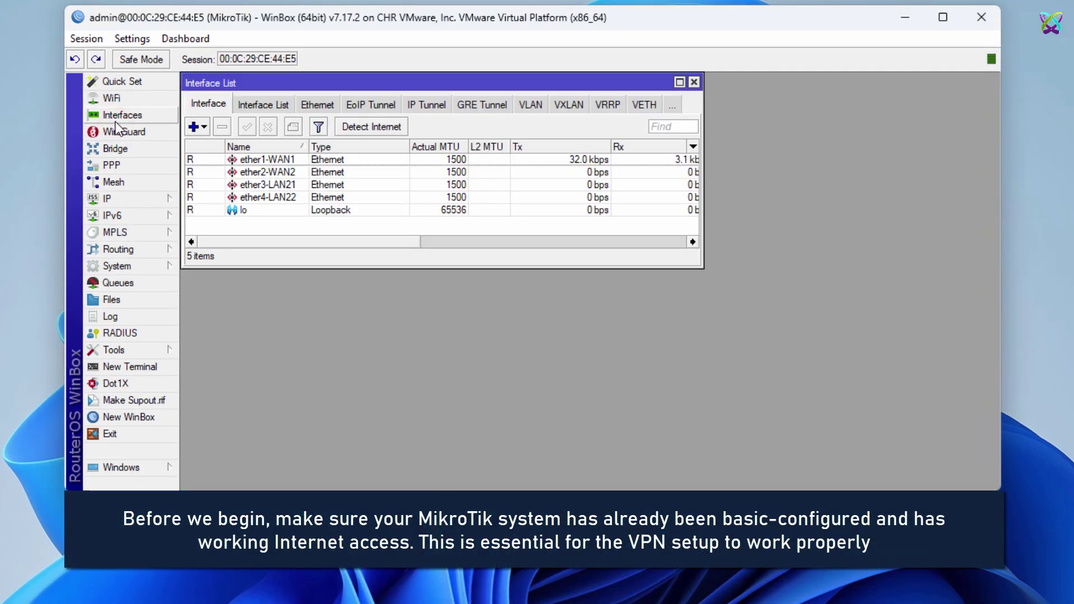
{"action": "left_click", "coordinate": [133, 199]}
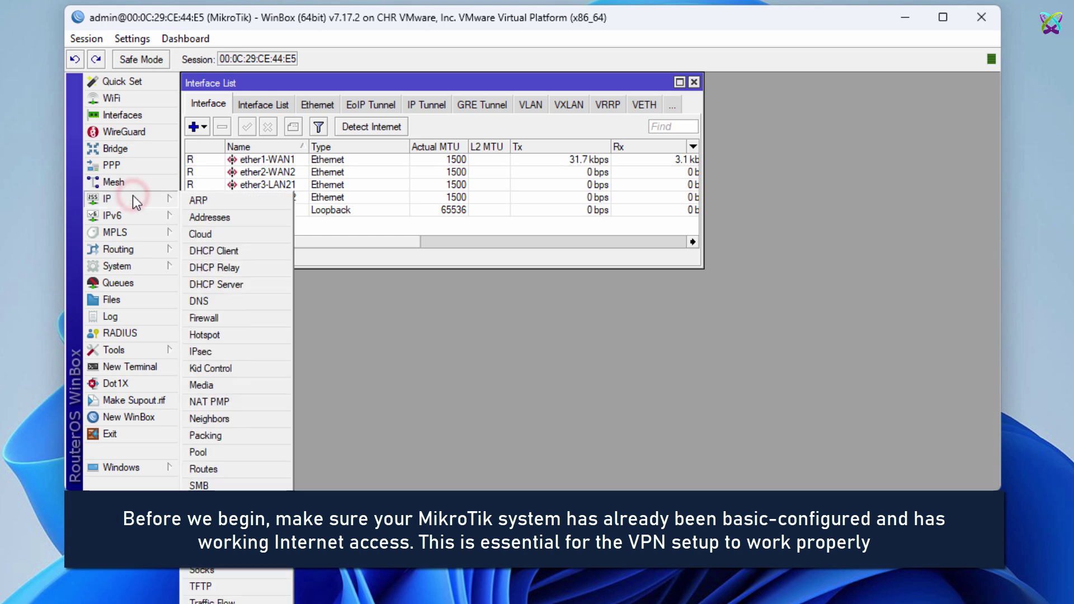
{"action": "left_click", "coordinate": [216, 220]}
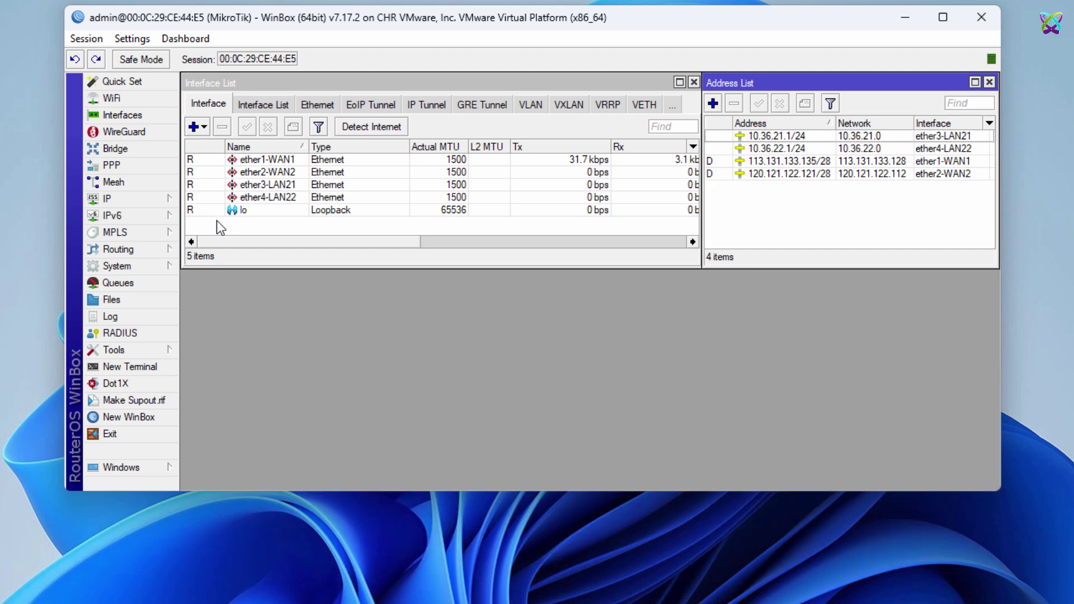
{"action": "left_click", "coordinate": [150, 202]}
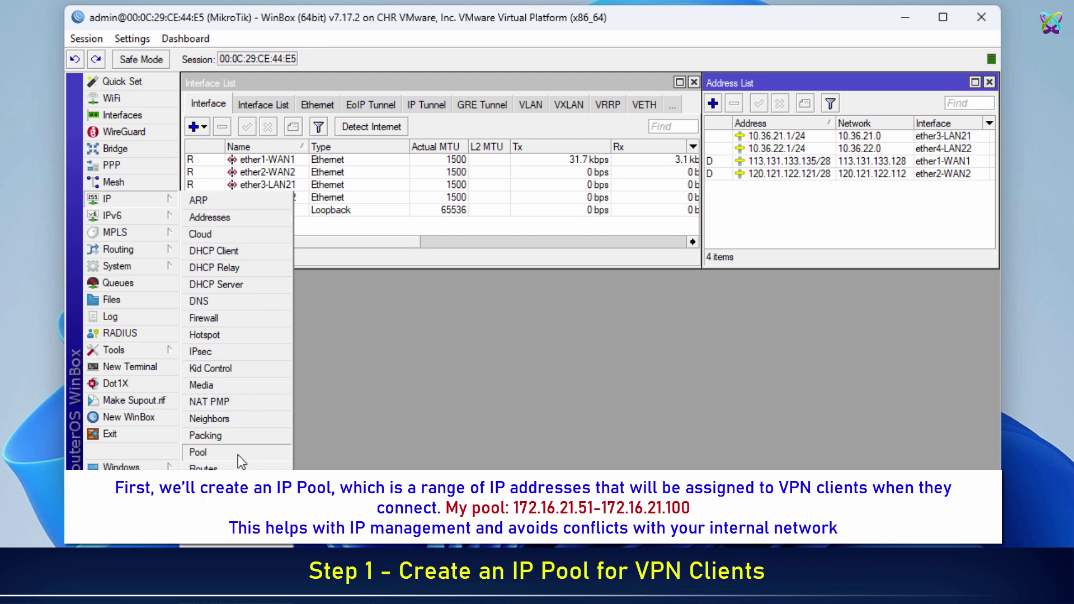
Create IP pool pool-VPN-L2TP with range 172.16.21.51-172.16.21.100 and save it.
{"action": "left_click", "coordinate": [237, 453]}
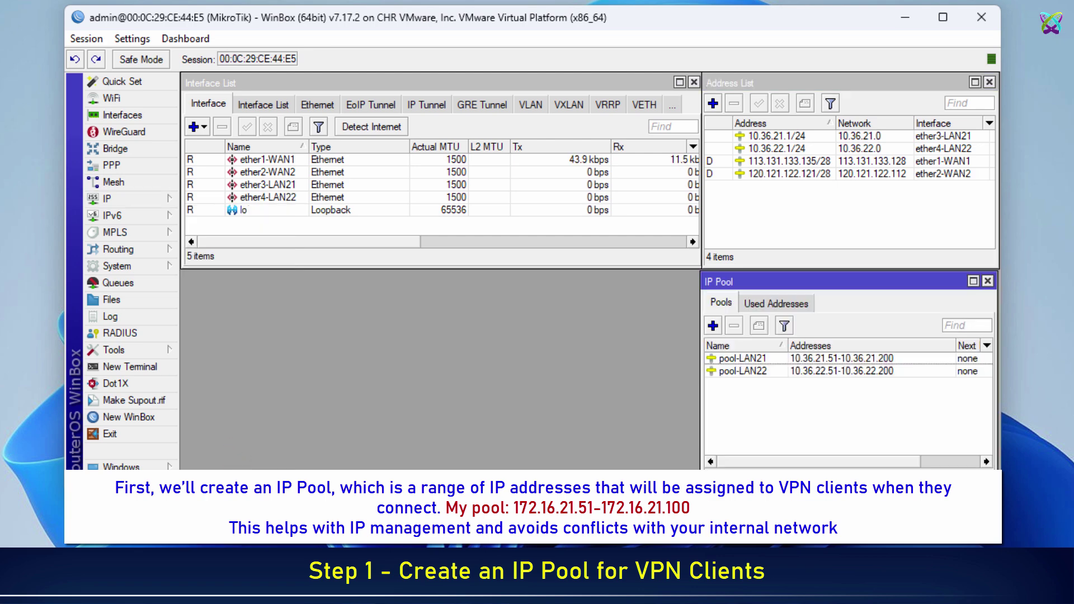
{"action": "left_click", "coordinate": [714, 326]}
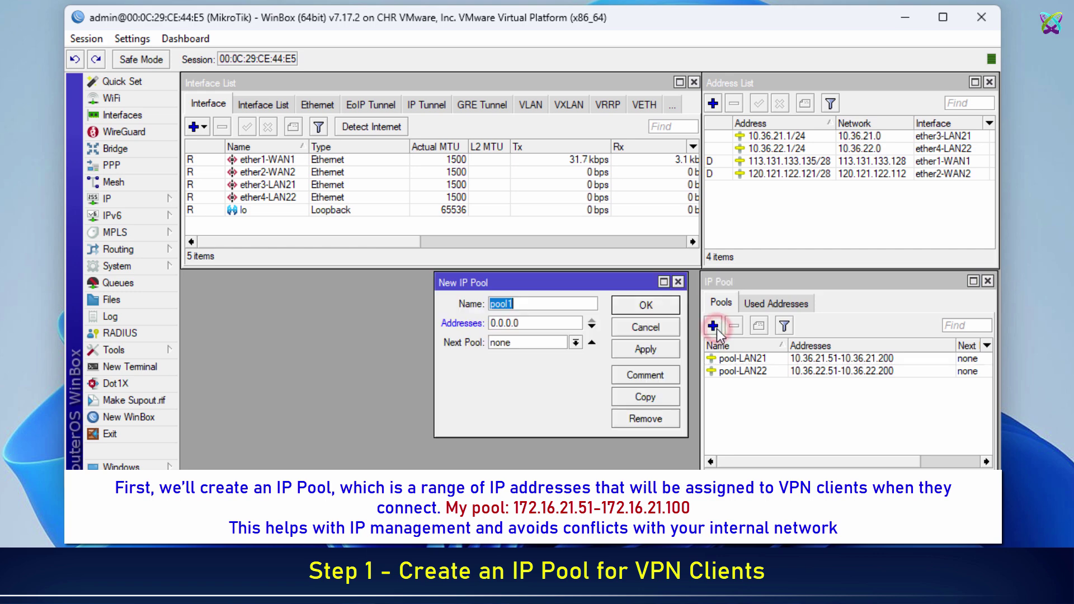
{"action": "type", "text": "pool-VP"}
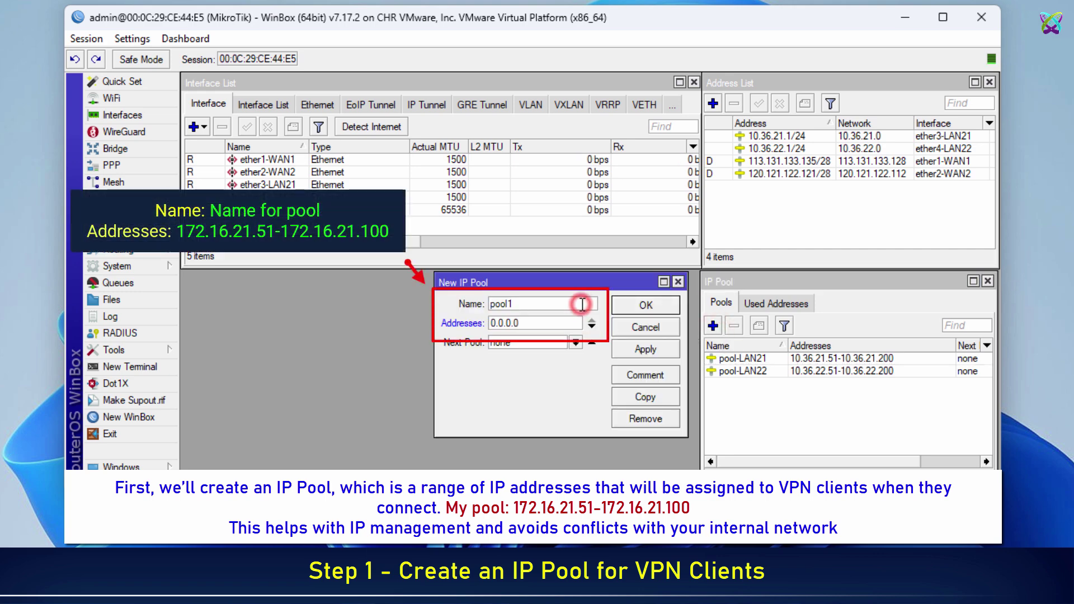
{"action": "type", "text": "N"}
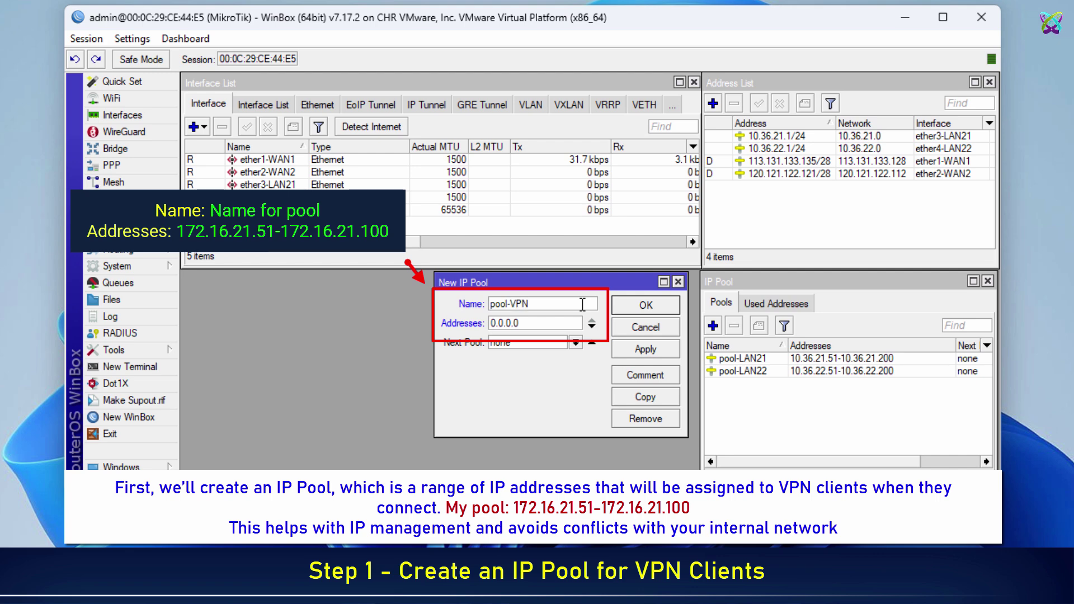
{"action": "type", "text": "-L2TP"}
{"action": "key", "text": "Tab"}
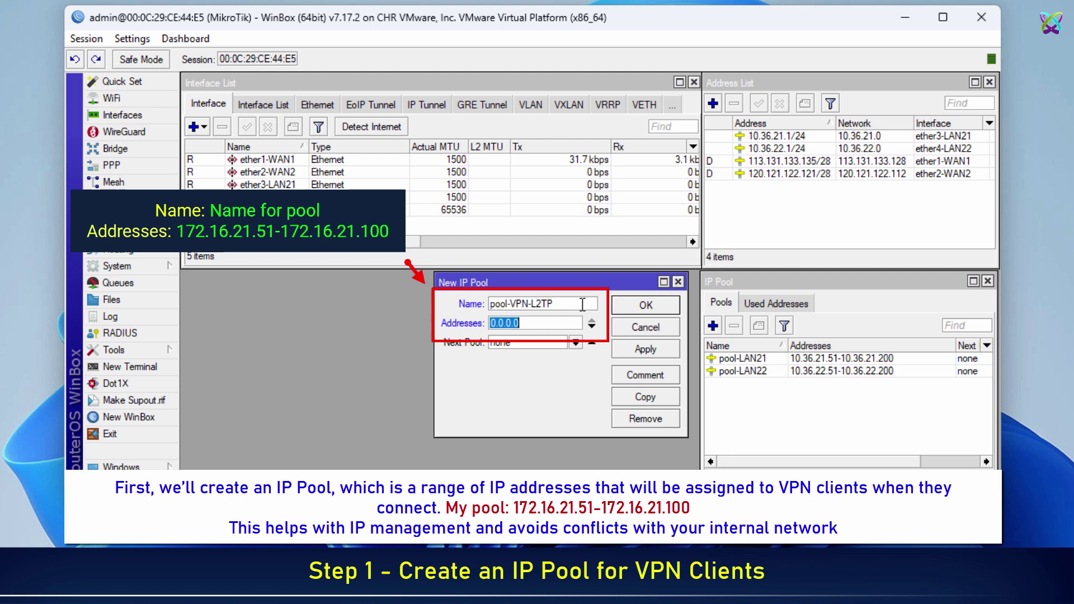
{"action": "type", "text": "172.16.21.5"}
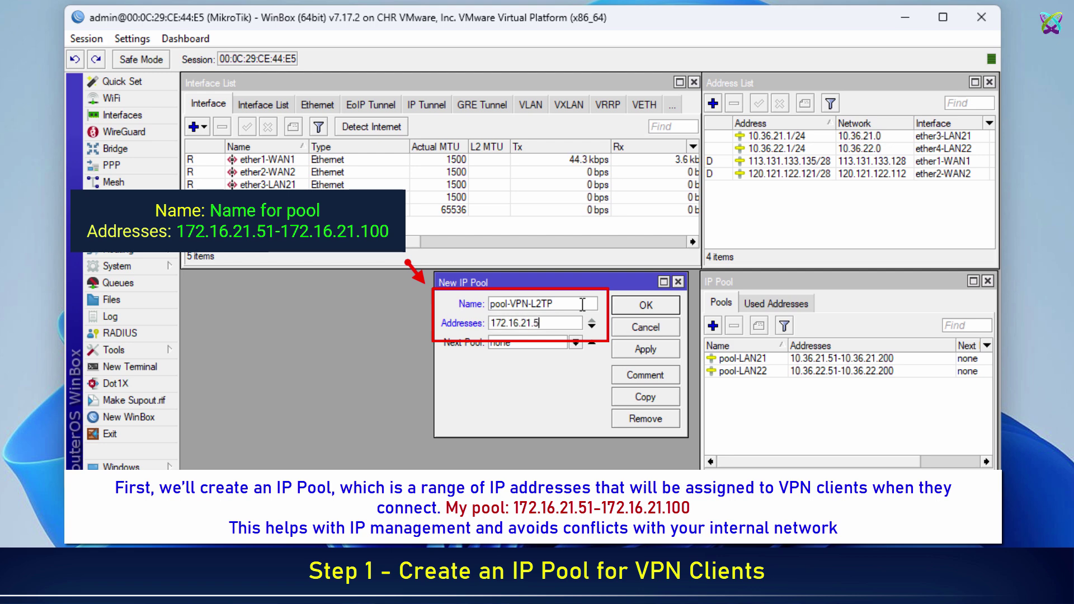
{"action": "type", "text": "1-172.16.21.100"}
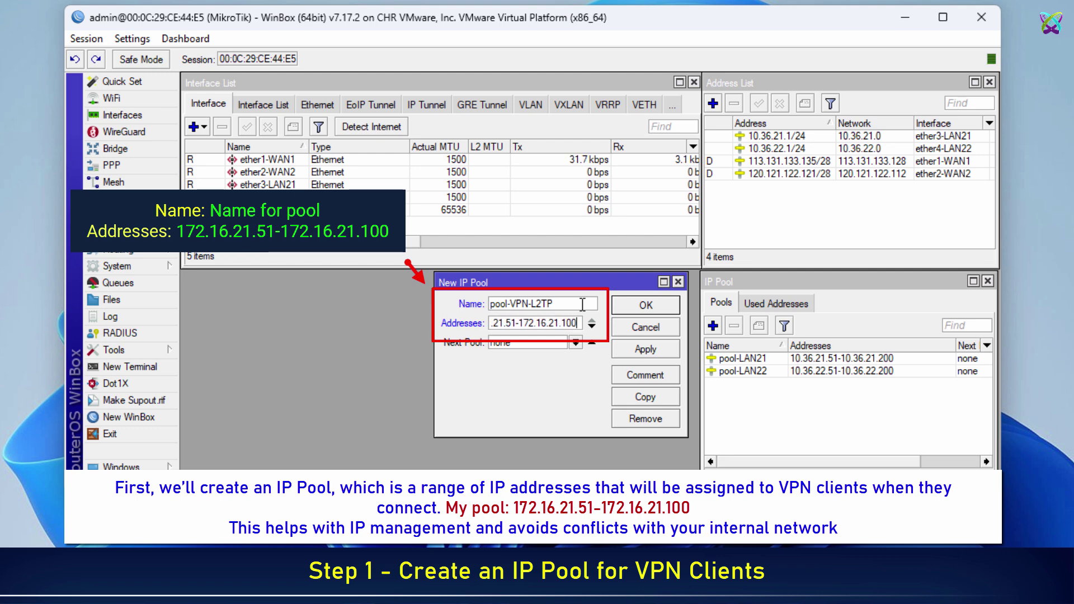
{"action": "left_click", "coordinate": [629, 355]}
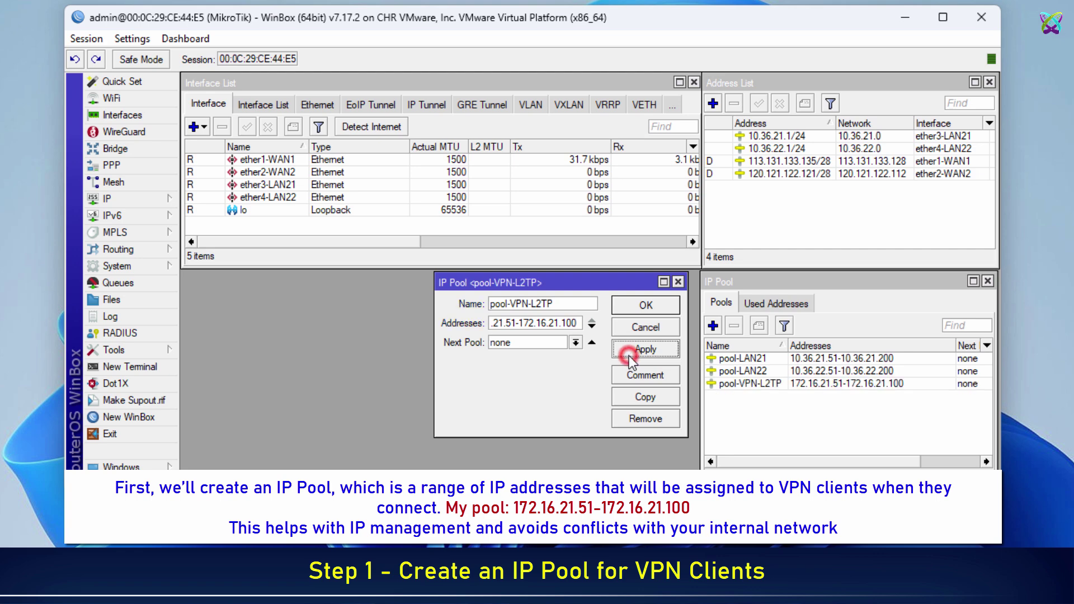
{"action": "left_click", "coordinate": [648, 305]}
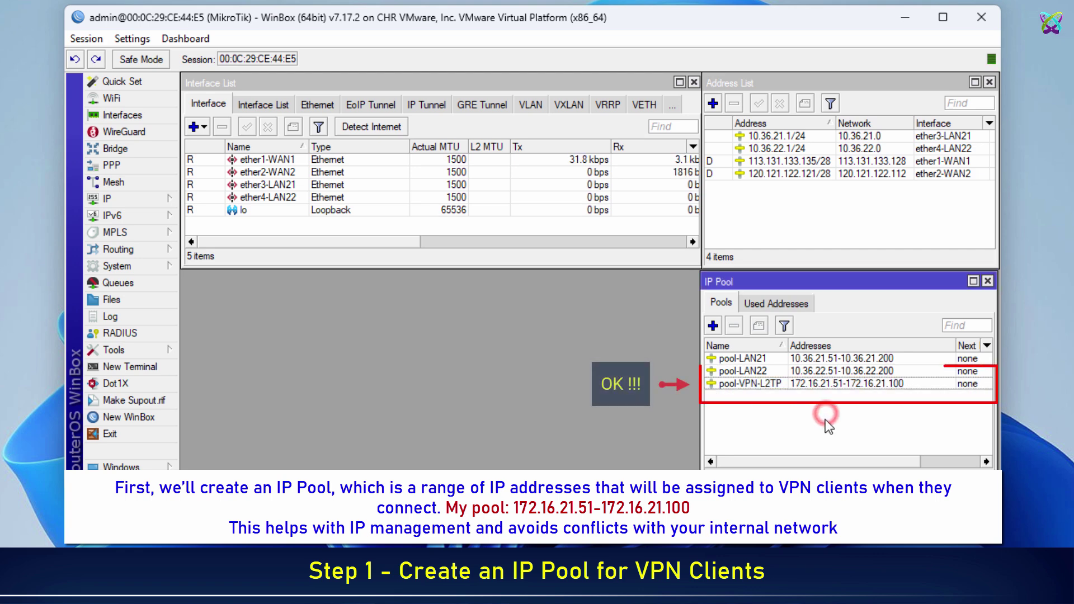
{"action": "left_click", "coordinate": [819, 387]}
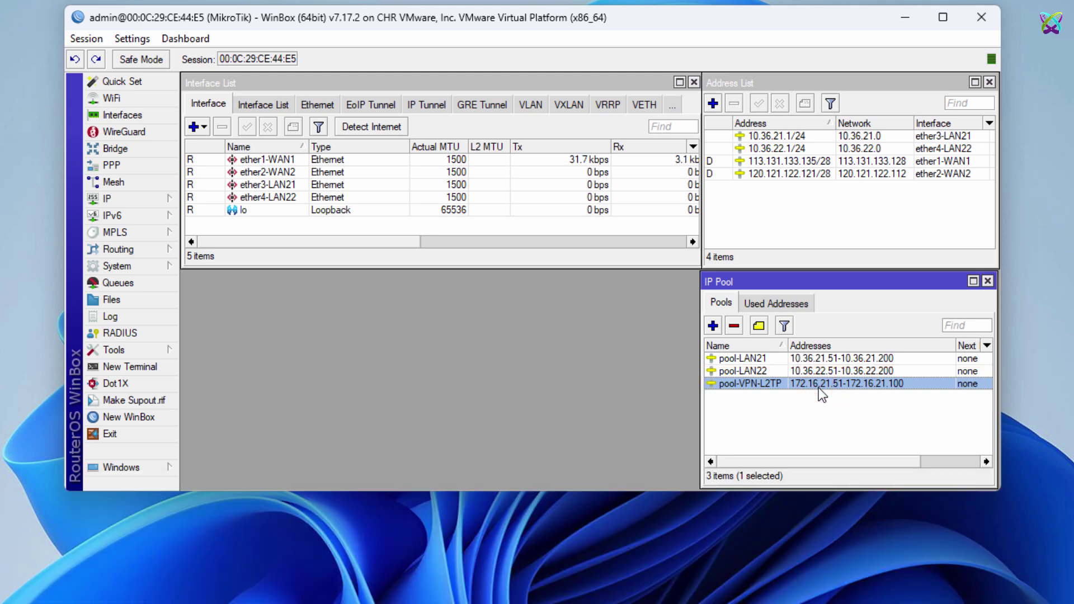
Enable the PPP L2TP server with Use IPsec set to yes and an IPsec secret, then save.
{"action": "left_click", "coordinate": [134, 170]}
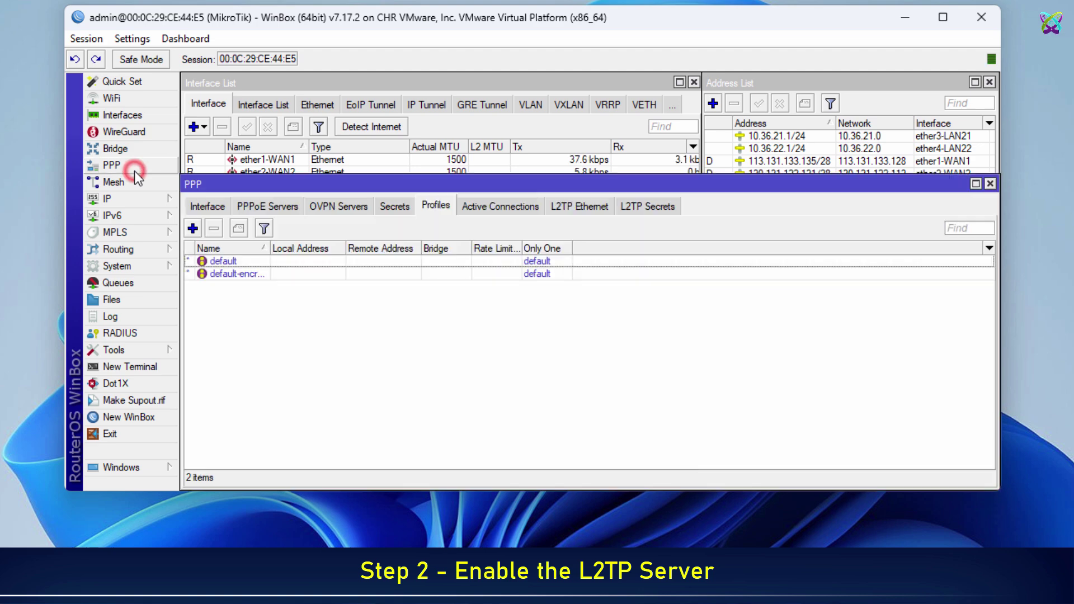
{"action": "left_click", "coordinate": [203, 206]}
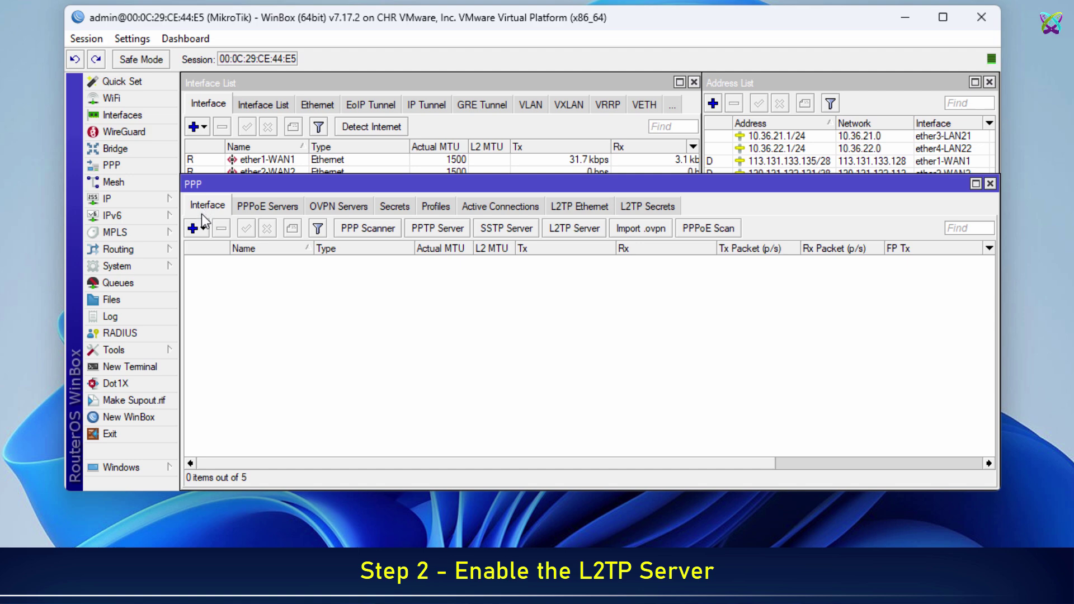
{"action": "left_click", "coordinate": [563, 233]}
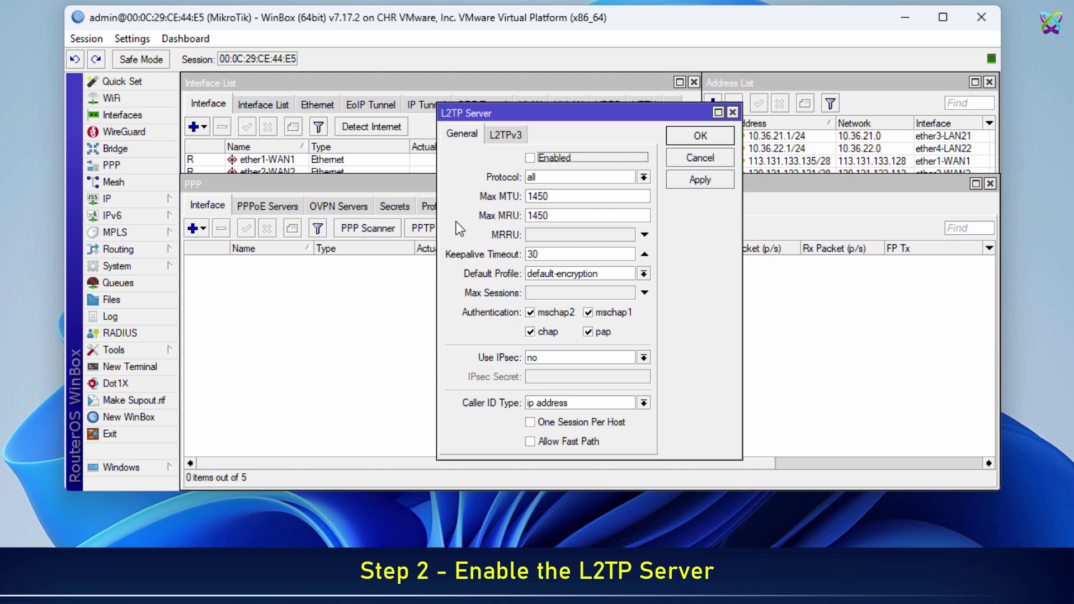
{"action": "left_click", "coordinate": [531, 165]}
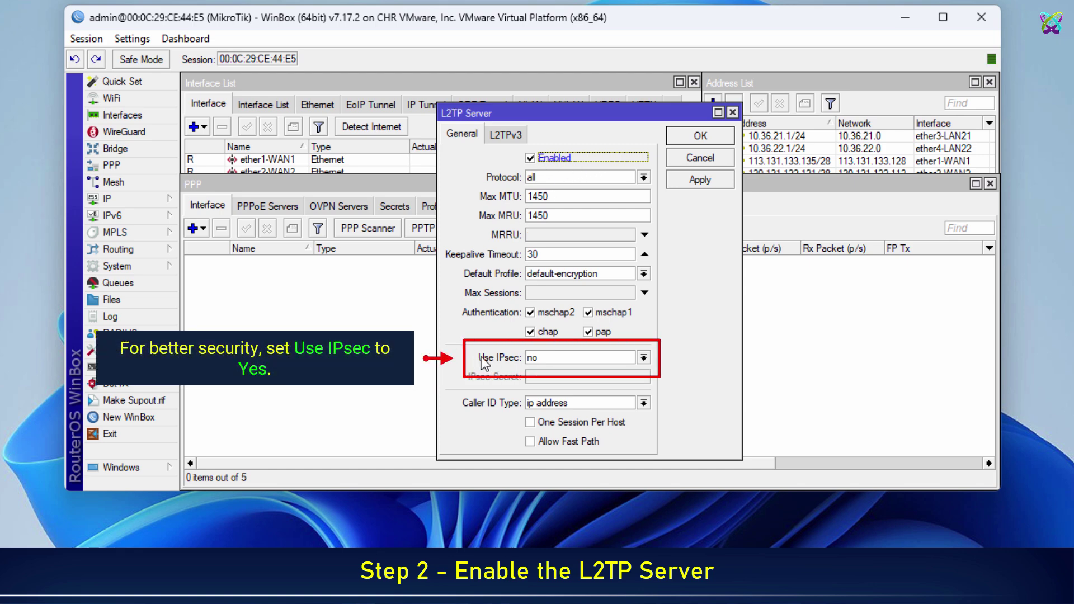
{"action": "left_click", "coordinate": [643, 358]}
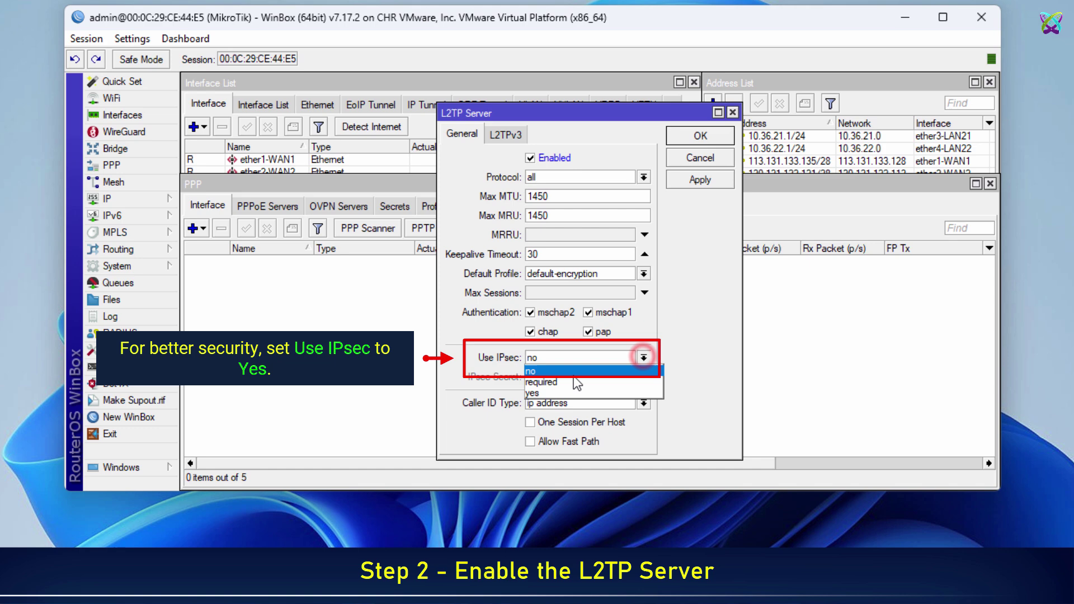
{"action": "left_click", "coordinate": [550, 390]}
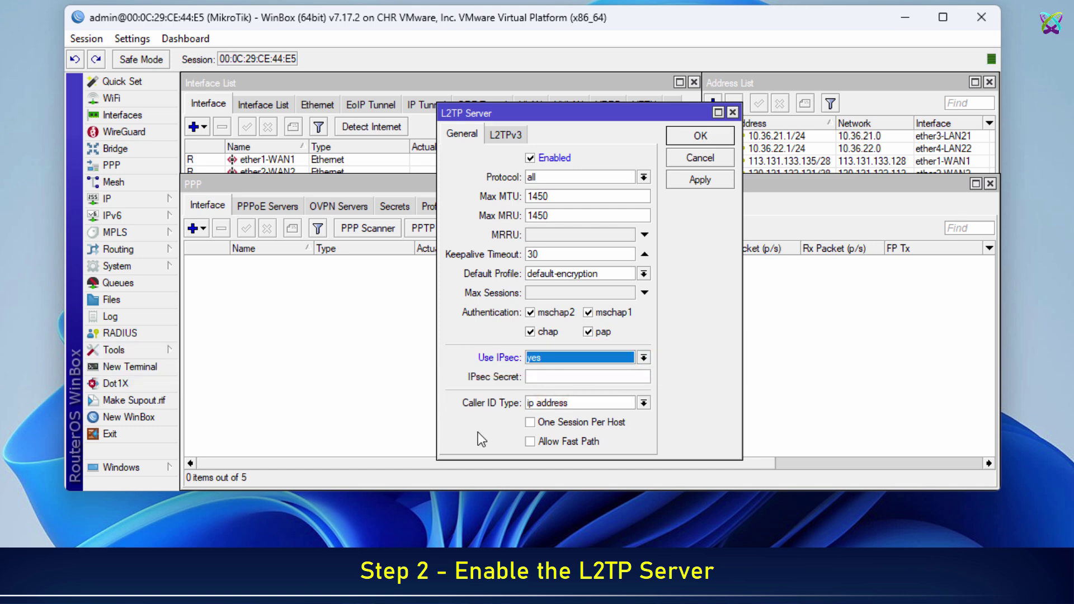
{"action": "left_click", "coordinate": [628, 378]}
{"action": "left_click", "coordinate": [630, 378]}
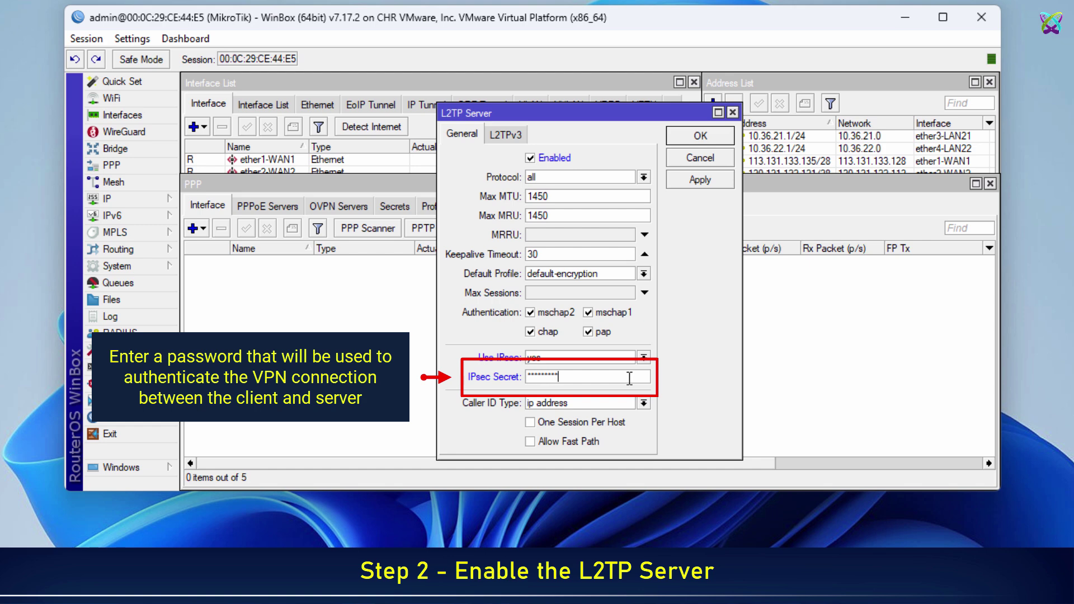
{"action": "left_click", "coordinate": [703, 181]}
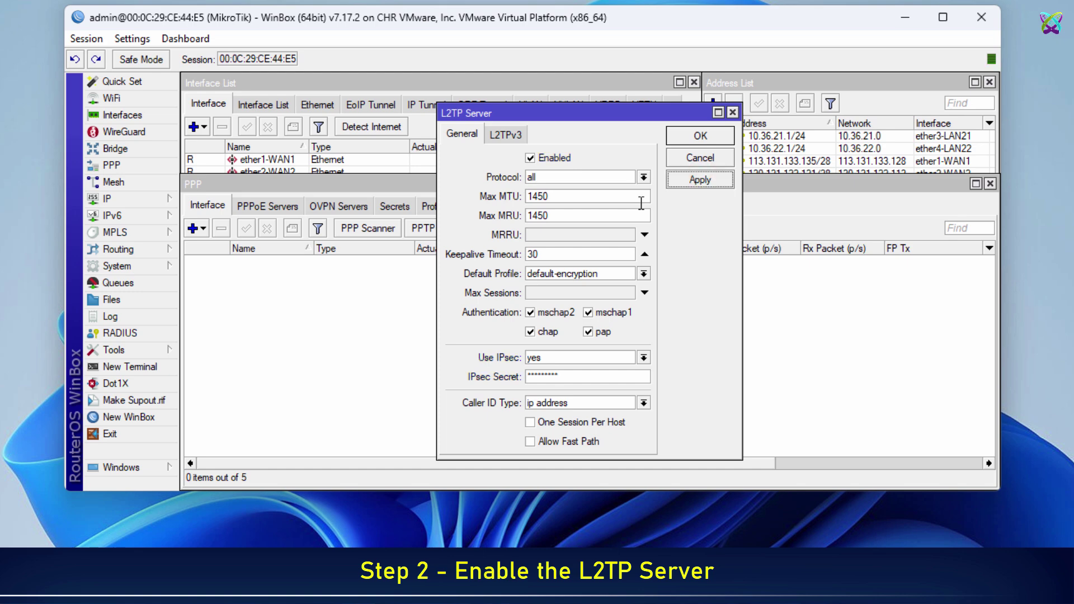
{"action": "left_click", "coordinate": [700, 137]}
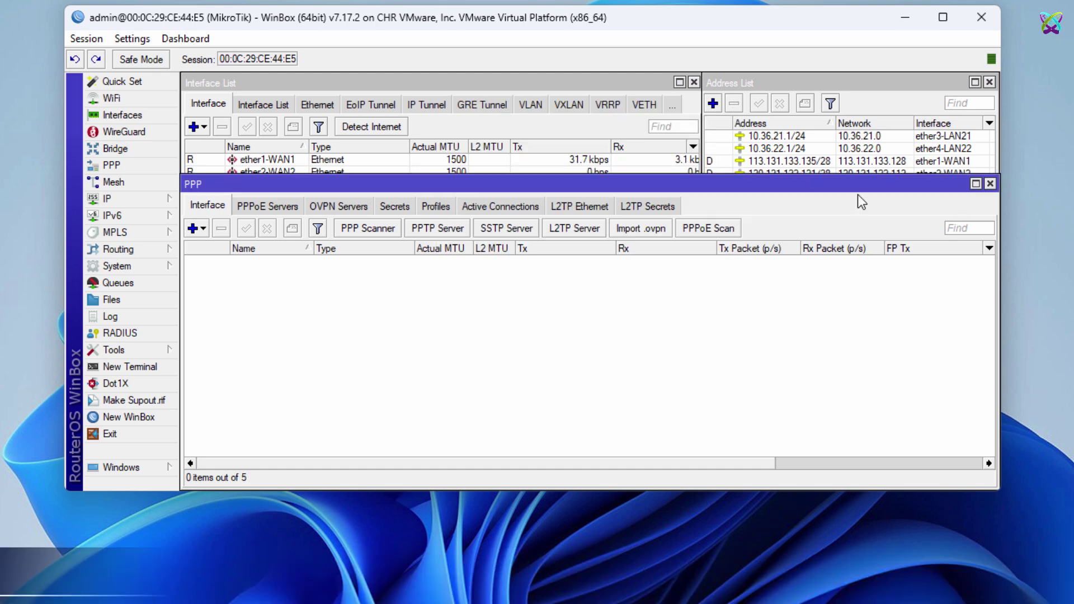
Add a new PPP profile named profile-VPN-L2TP.
{"action": "left_click", "coordinate": [440, 207]}
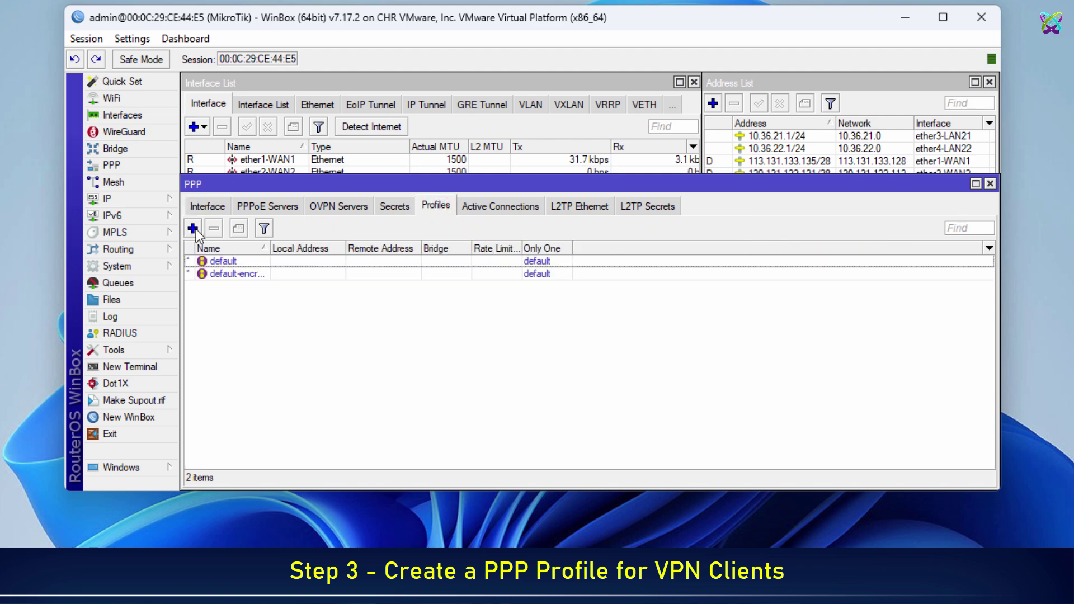
{"action": "left_click", "coordinate": [196, 229]}
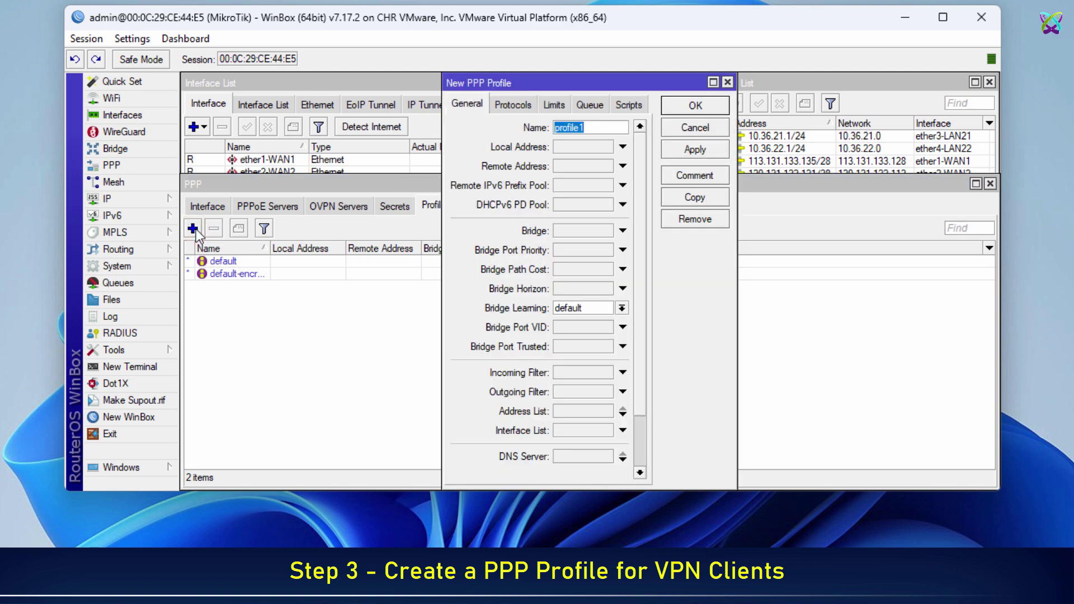
{"action": "left_click", "coordinate": [592, 126]}
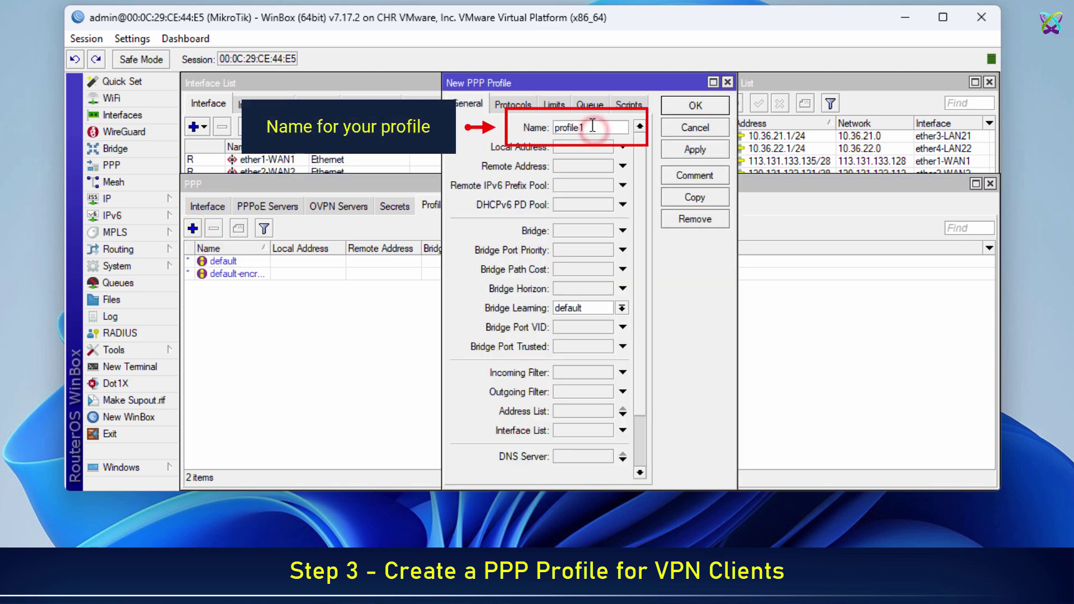
{"action": "key", "text": "BackSpace"}
{"action": "type", "text": "-VPN-"}
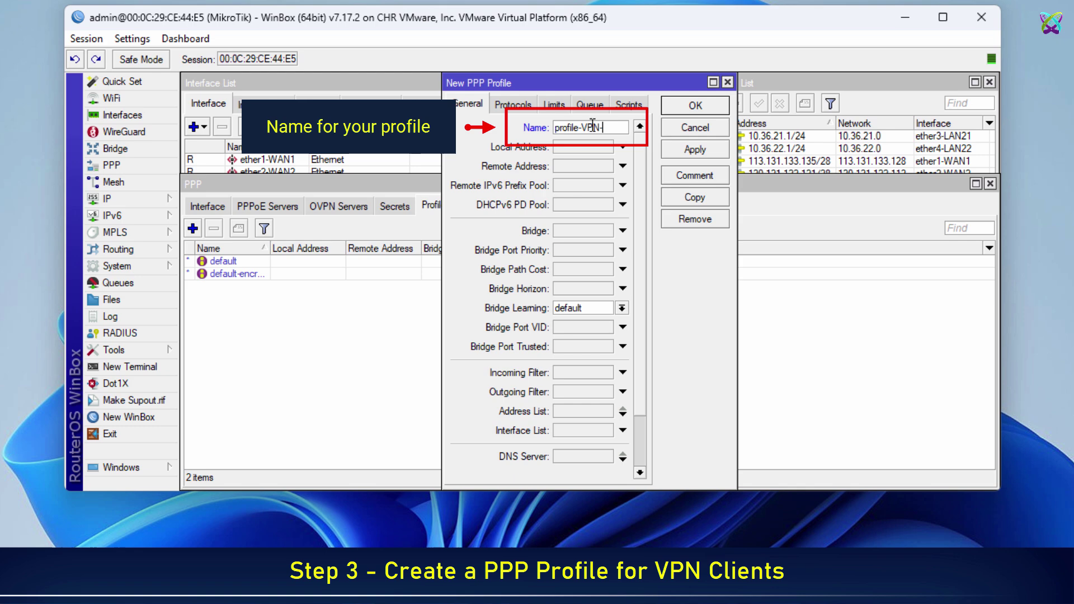
{"action": "type", "text": "L2TP"}
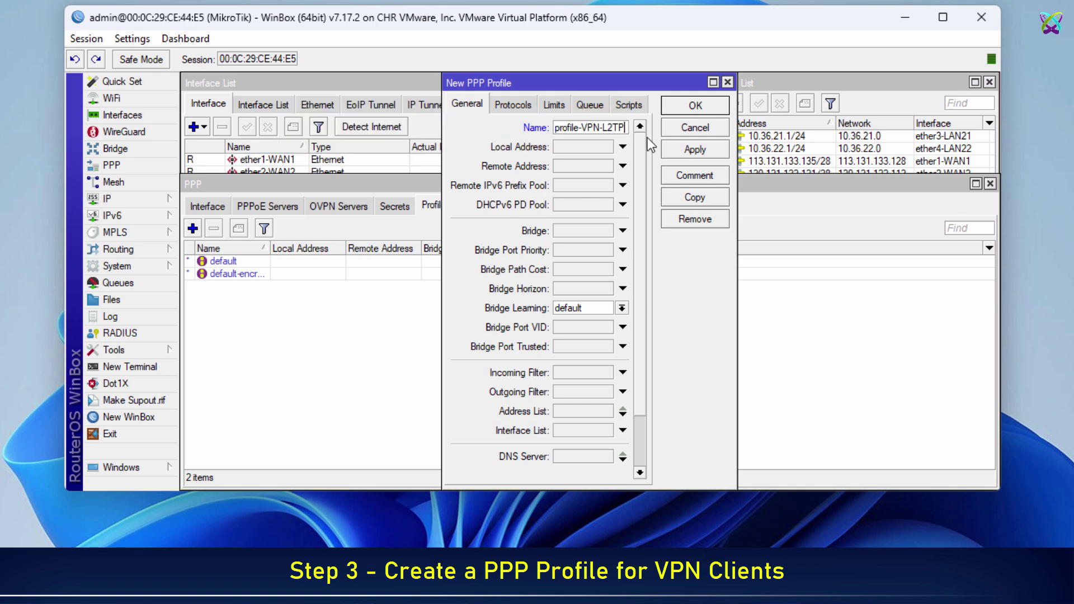
Set the profile's local and remote addresses to pool-VPN-L2TP, save it, and widen the Name column.
{"action": "left_click", "coordinate": [623, 147]}
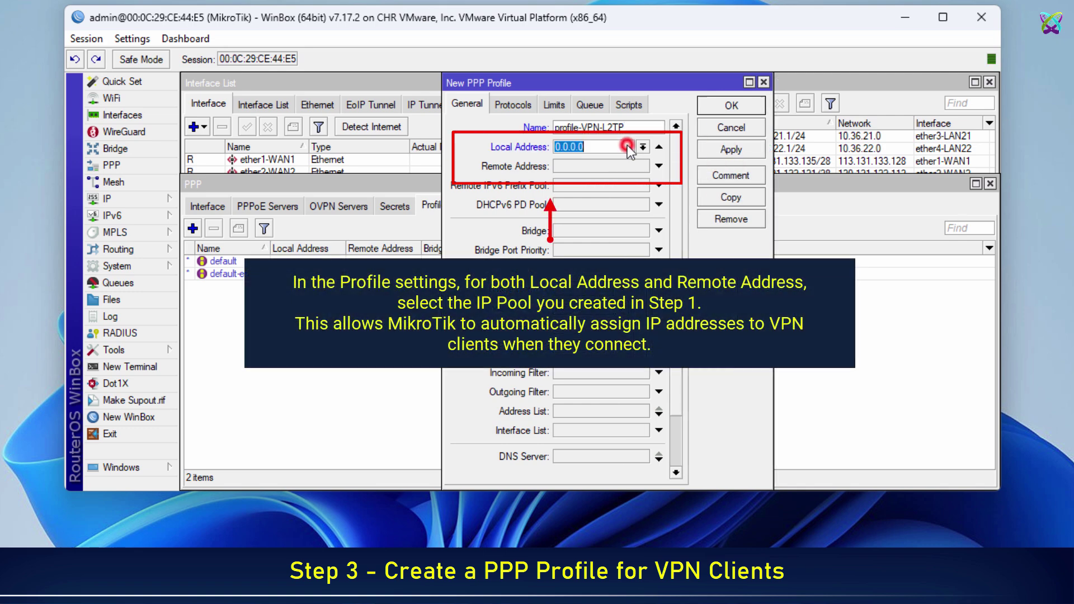
{"action": "left_click", "coordinate": [642, 146]}
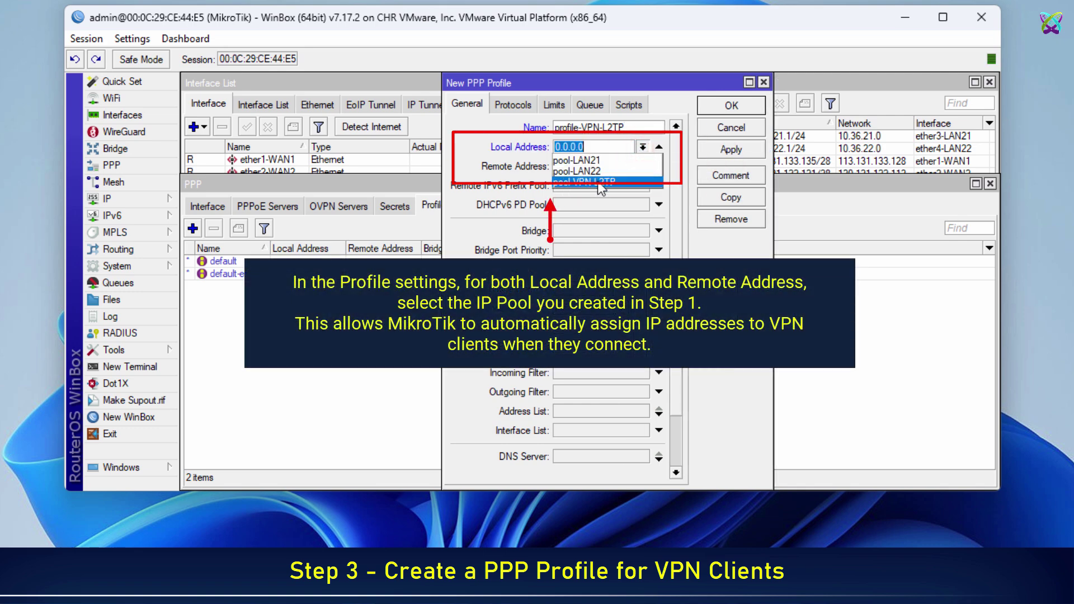
{"action": "left_click", "coordinate": [597, 180]}
{"action": "left_click", "coordinate": [659, 166]}
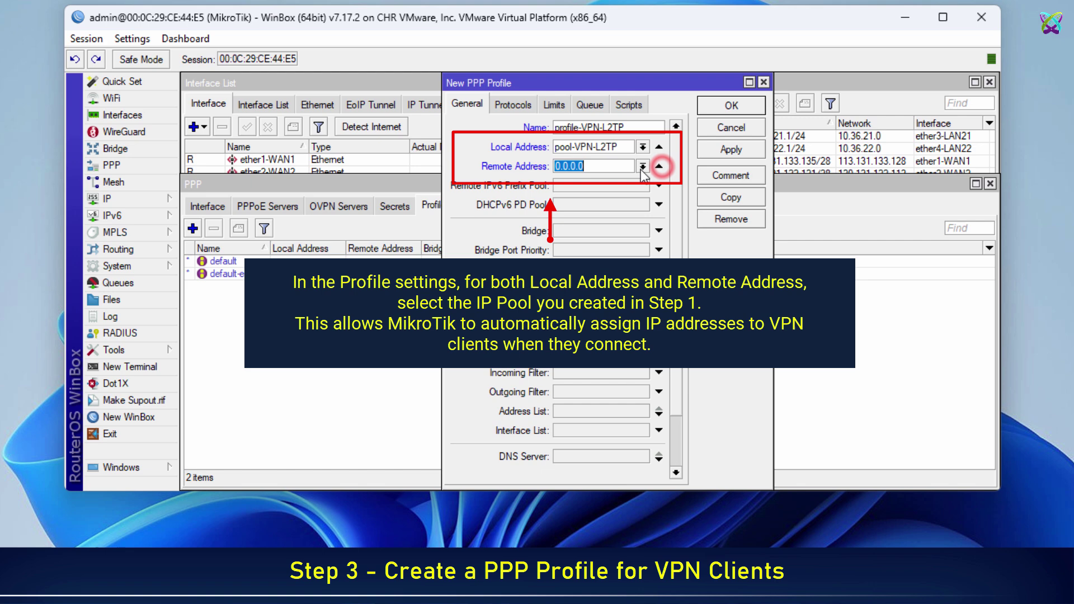
{"action": "left_click", "coordinate": [643, 166]}
{"action": "left_click", "coordinate": [604, 201]}
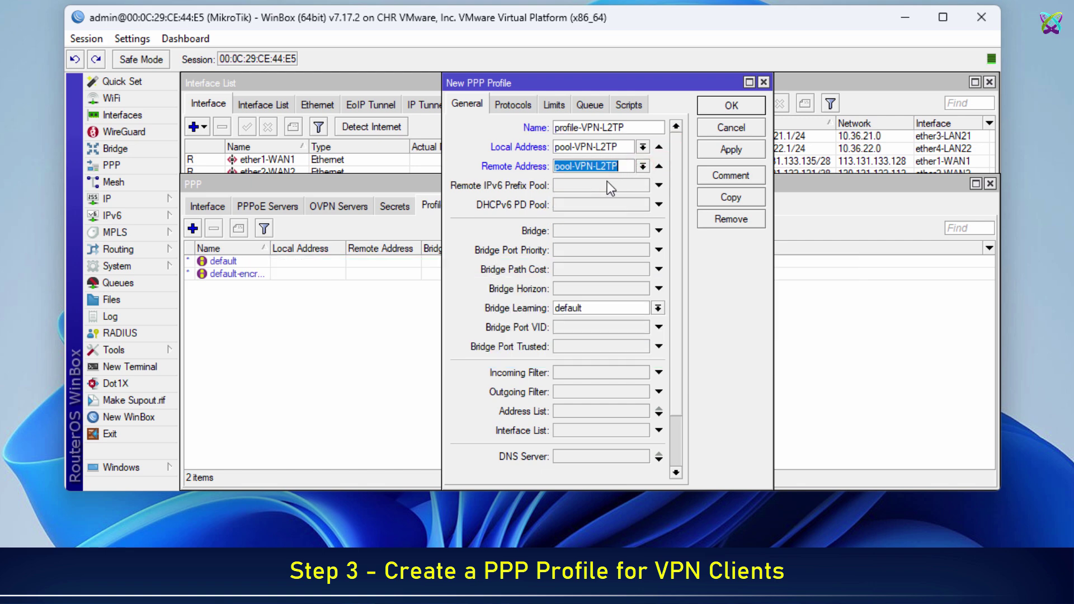
{"action": "left_click", "coordinate": [728, 151]}
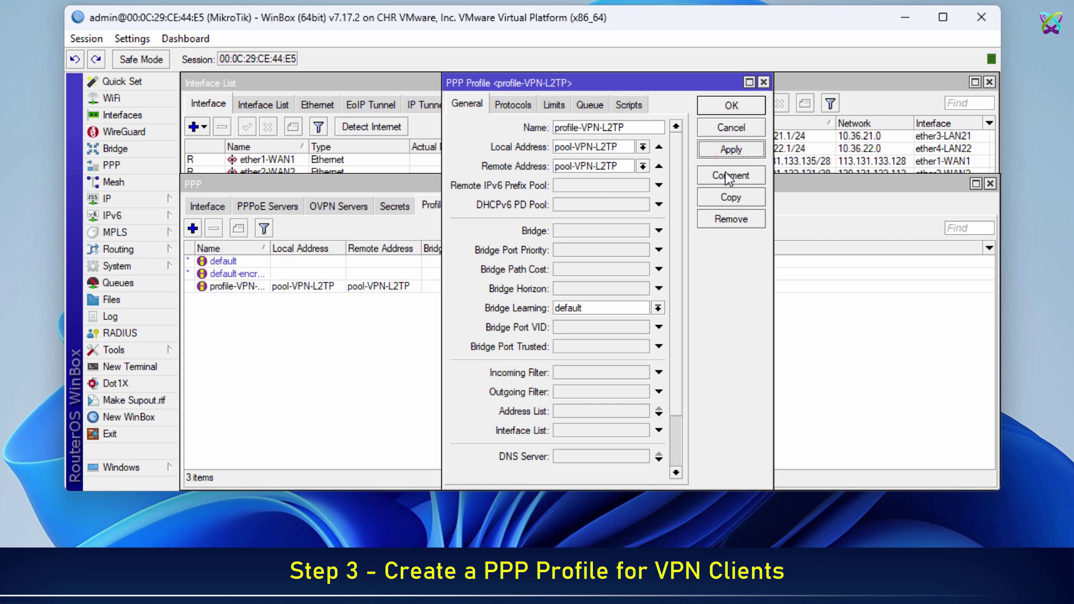
{"action": "left_click", "coordinate": [722, 106]}
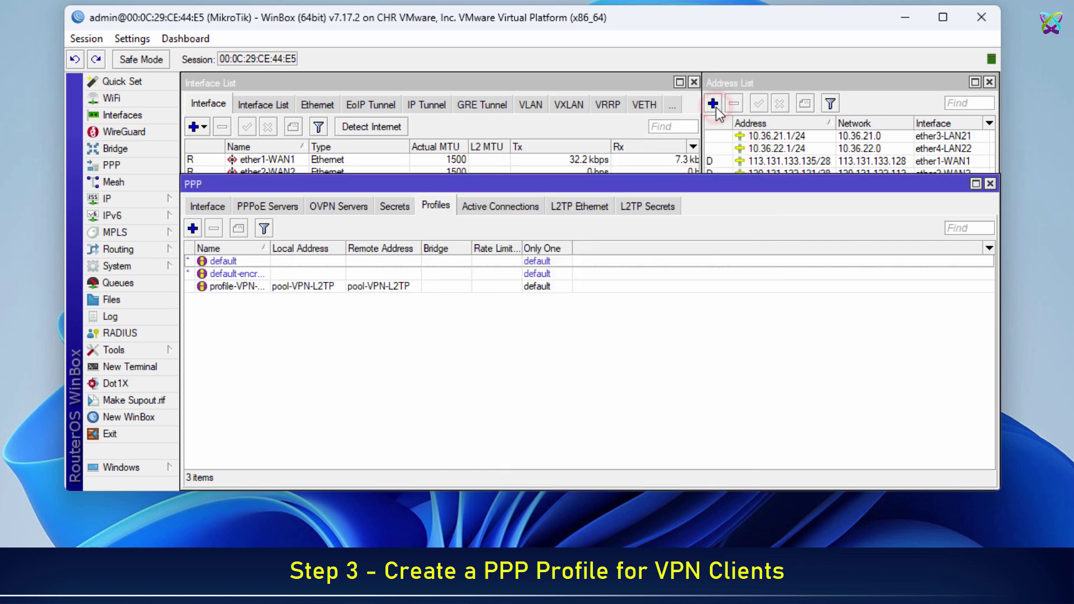
{"action": "left_click", "coordinate": [313, 285]}
{"action": "left_click_drag", "start_coordinate": [269, 247], "coordinate": [298, 248]}
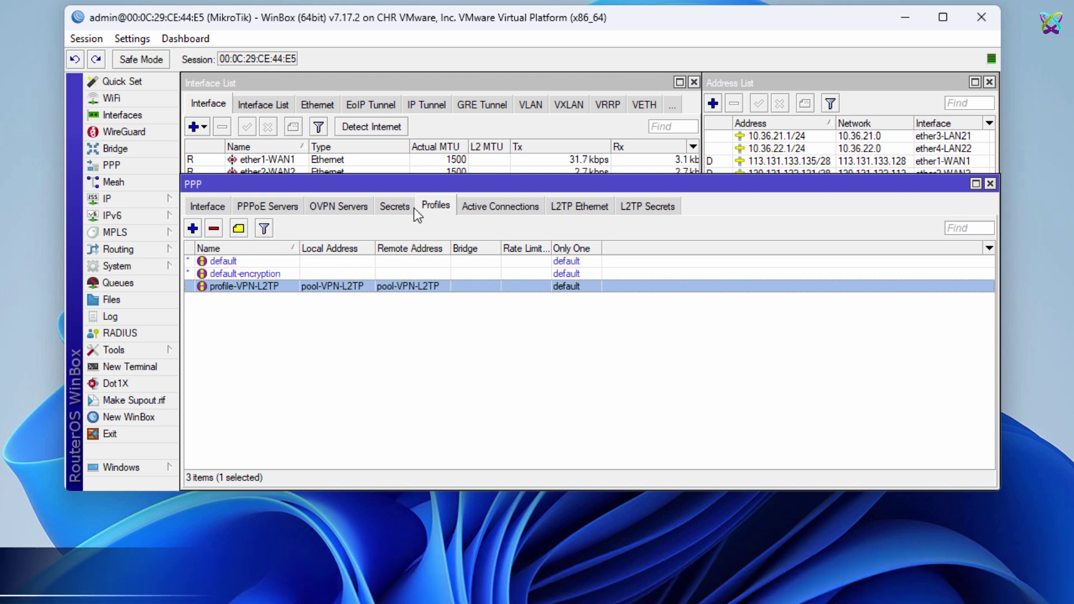
Add a PPP secret named vpn-l2tp-user1 and enter the account password.
{"action": "left_click", "coordinate": [396, 206]}
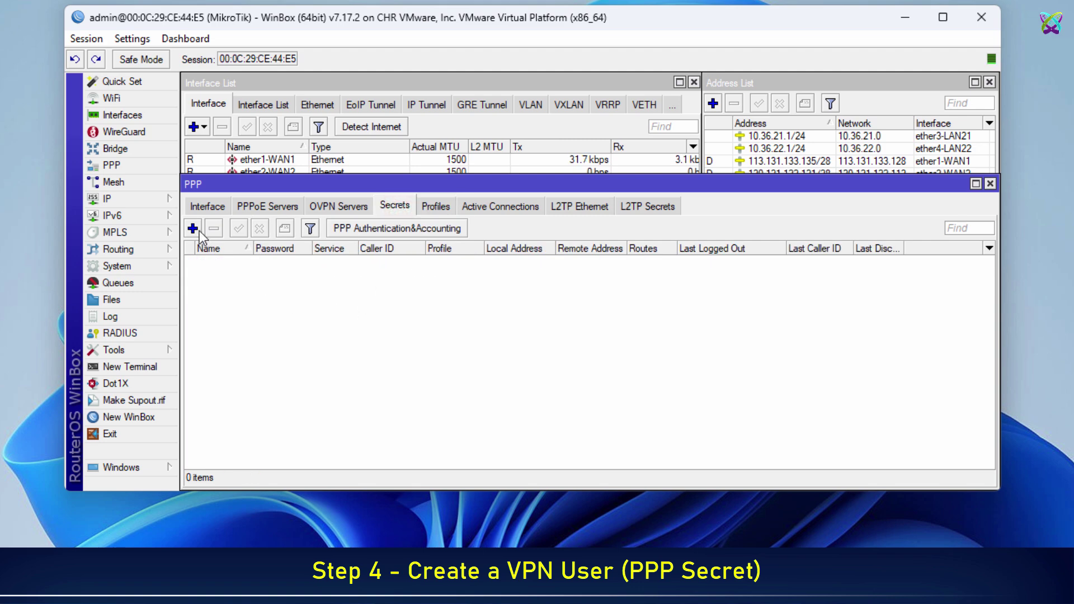
{"action": "left_click", "coordinate": [196, 230]}
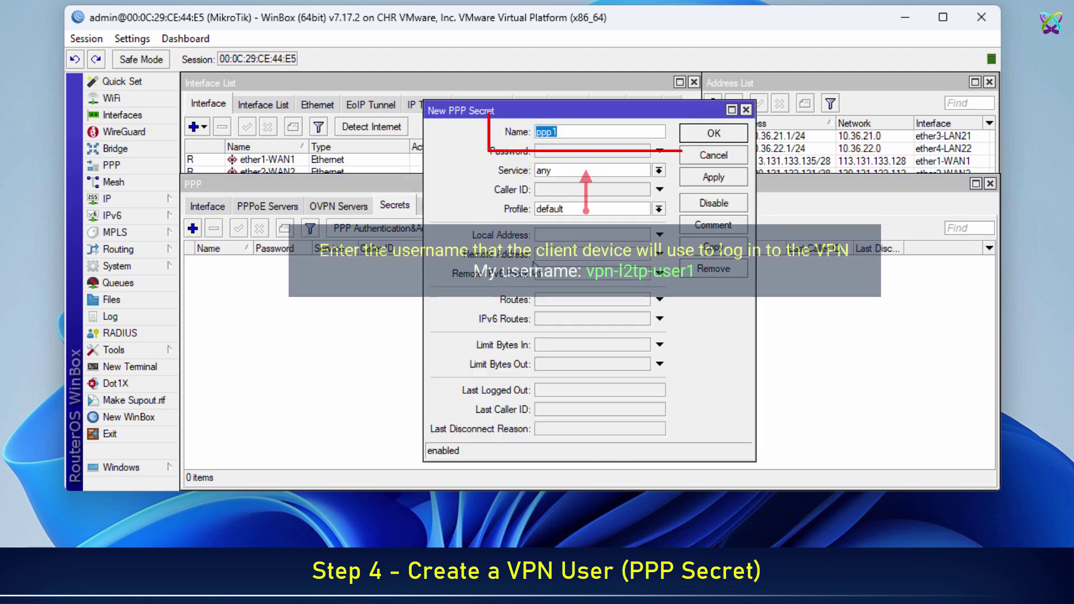
{"action": "left_click", "coordinate": [598, 137]}
{"action": "key", "text": "BackSpace"}
{"action": "key", "text": "BackSpace"}
{"action": "key", "text": "BackSpace"}
{"action": "key", "text": "BackSpace"}
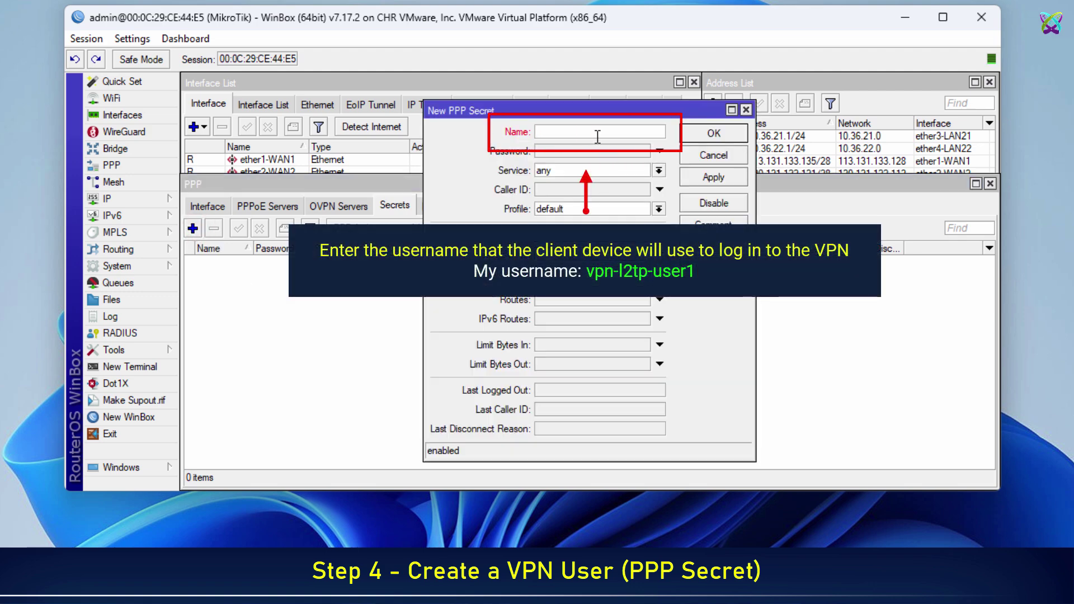
{"action": "type", "text": "vpn-l2tp-user1"}
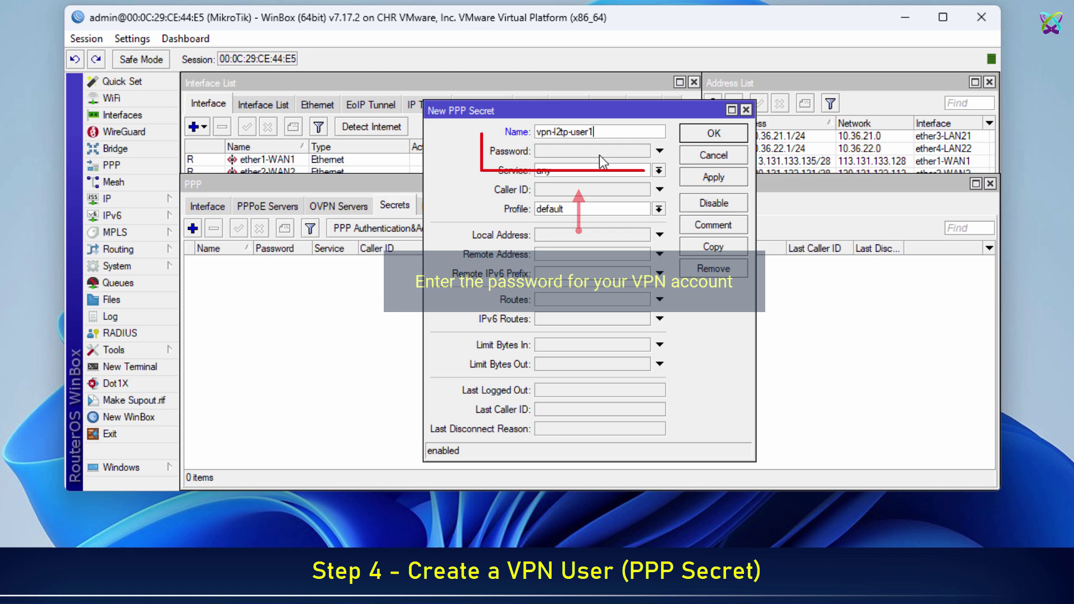
{"action": "left_click", "coordinate": [595, 152]}
{"action": "type", "text": "******"}
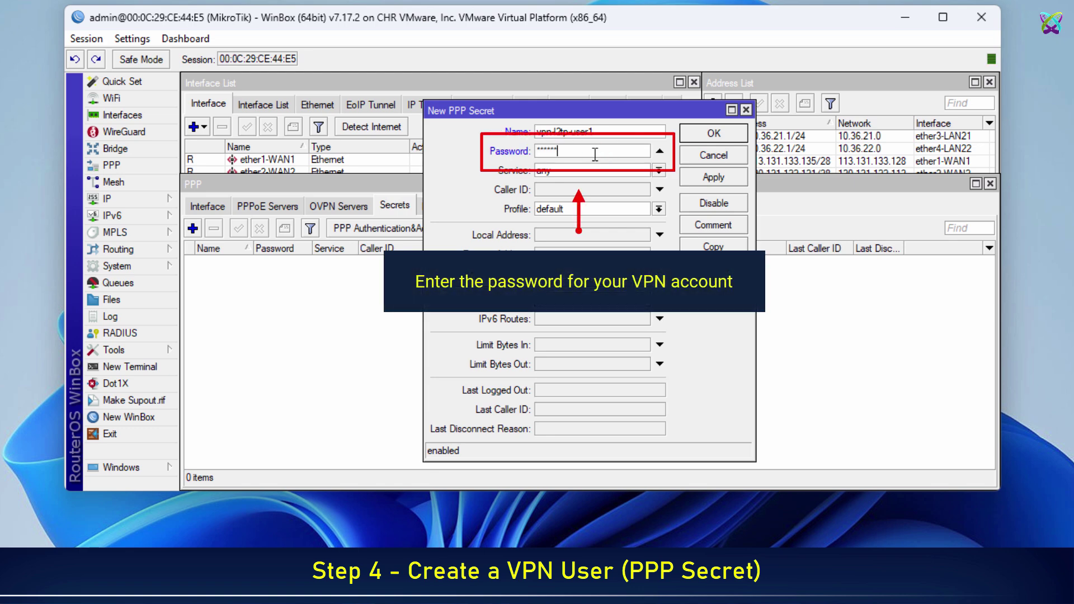
{"action": "type", "text": "***"}
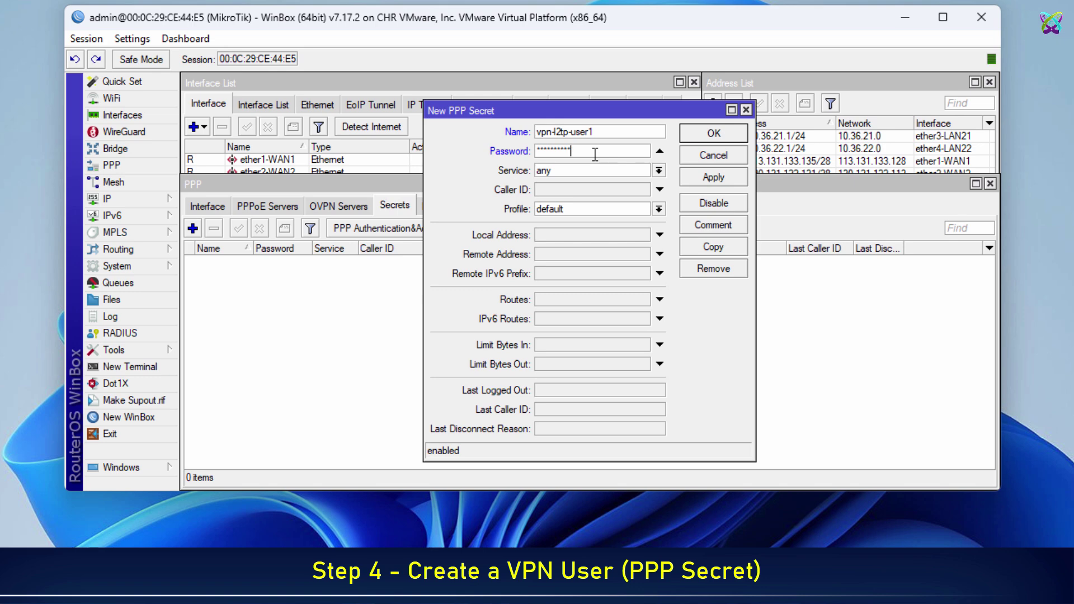
Limit the secret to the l2tp service with profile profile-VPN-L2TP and apply.
{"action": "left_click", "coordinate": [657, 170]}
{"action": "left_click", "coordinate": [576, 202]}
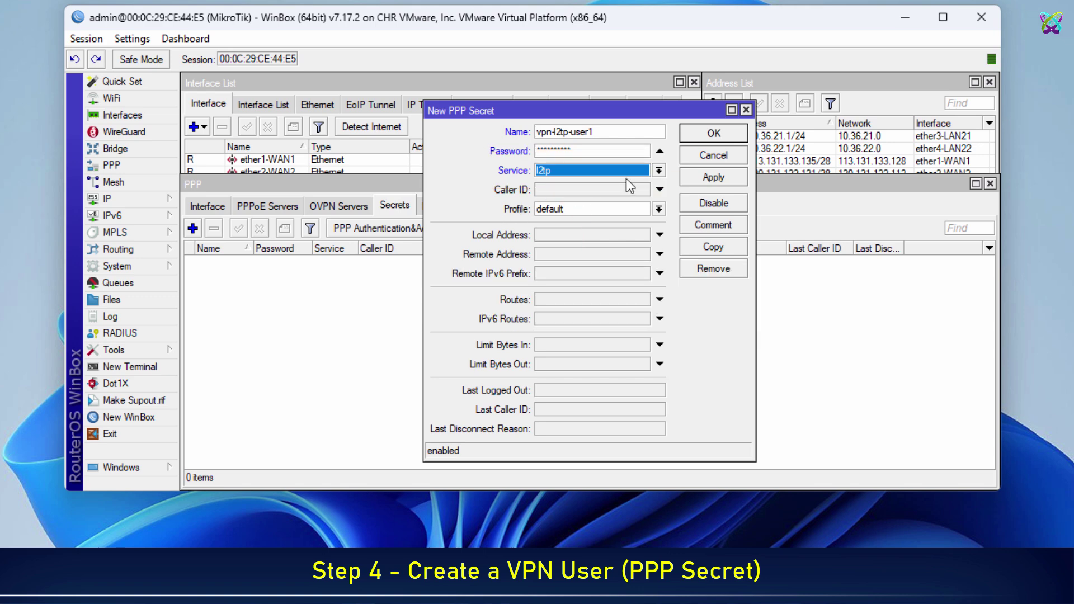
{"action": "left_click", "coordinate": [659, 208]}
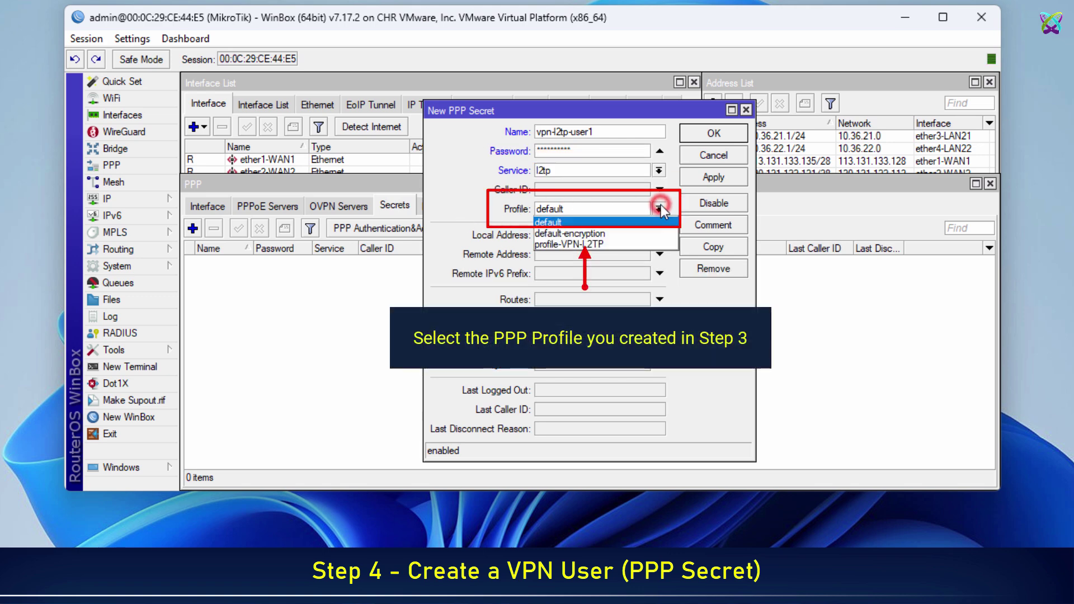
{"action": "left_click", "coordinate": [599, 244]}
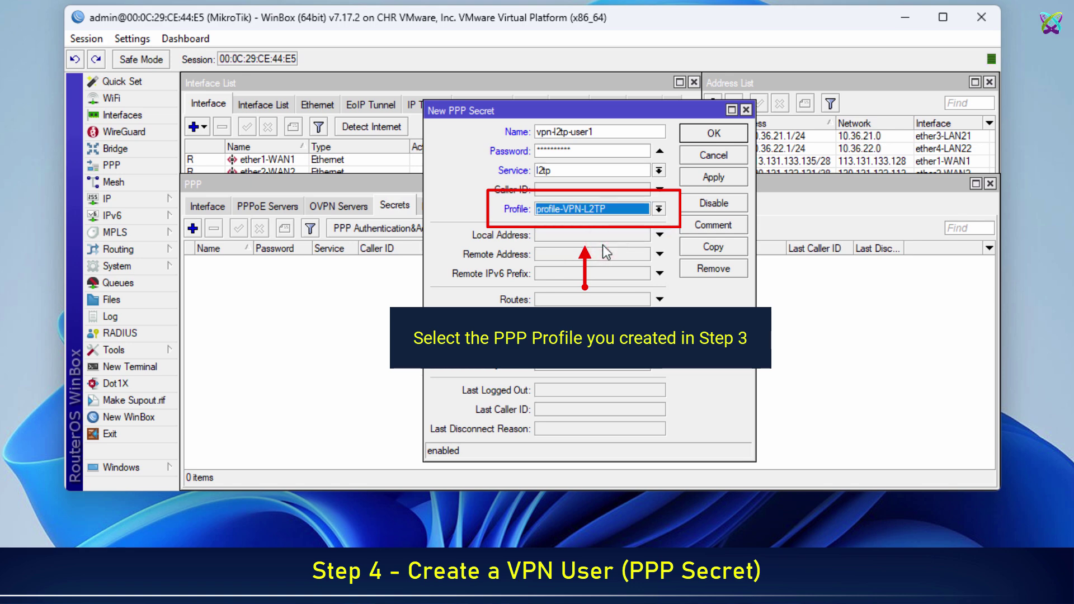
{"action": "left_click", "coordinate": [707, 183]}
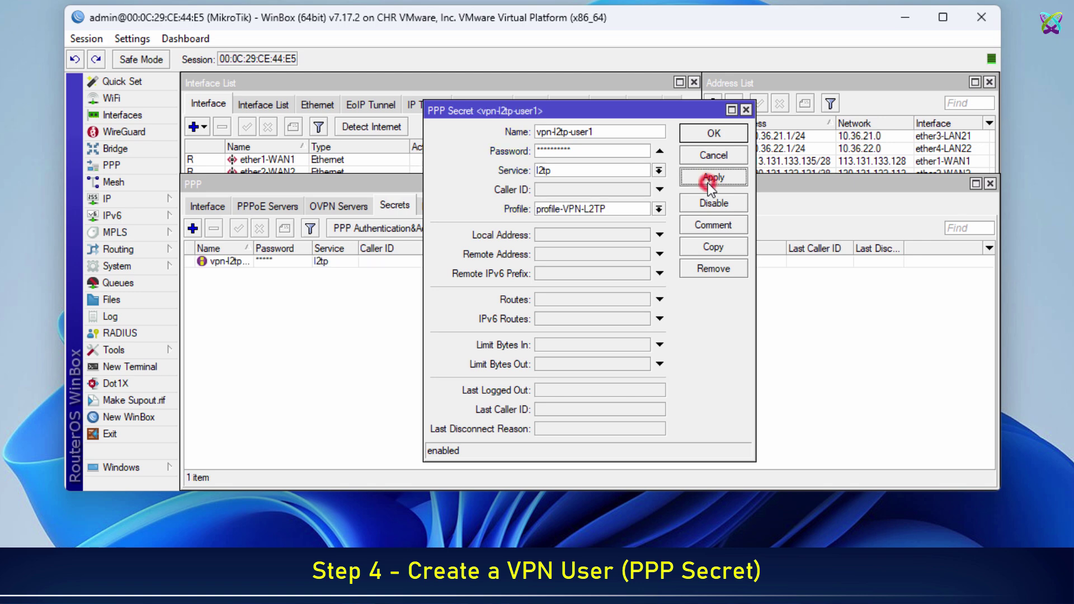
Close the vpn-l2tp-user1 secret and widen the Name and Profile columns to show full values.
{"action": "left_click", "coordinate": [711, 134]}
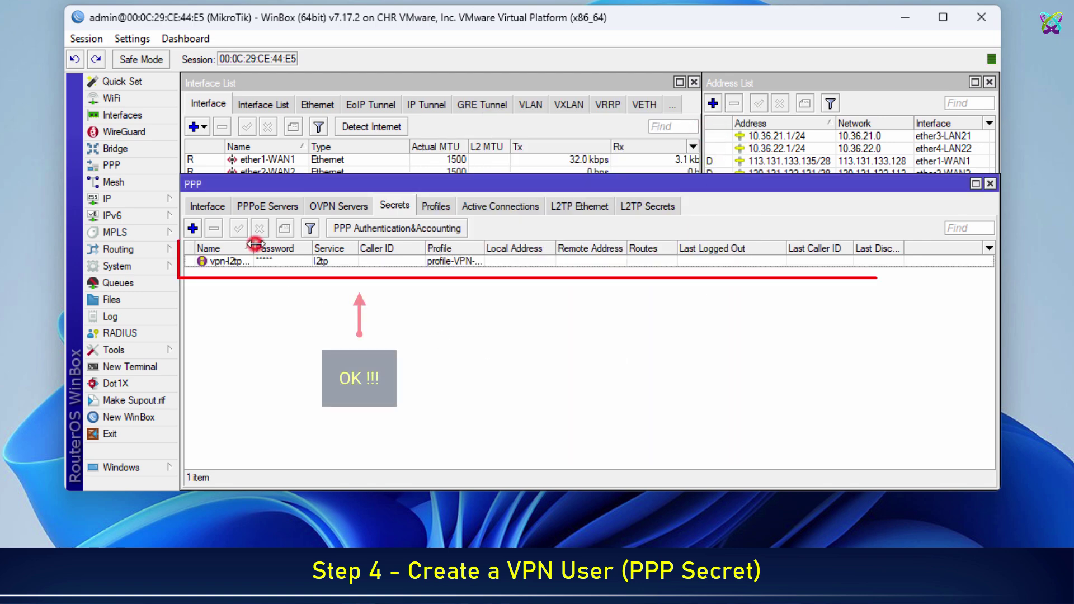
{"action": "left_click_drag", "start_coordinate": [255, 244], "coordinate": [297, 247]}
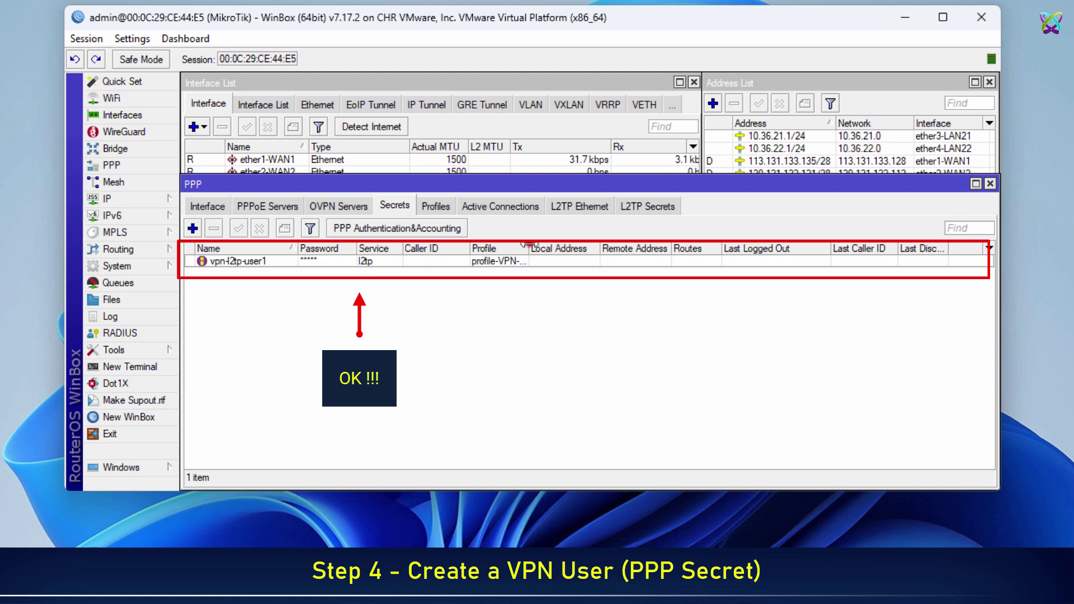
{"action": "left_click_drag", "start_coordinate": [529, 247], "coordinate": [566, 246]}
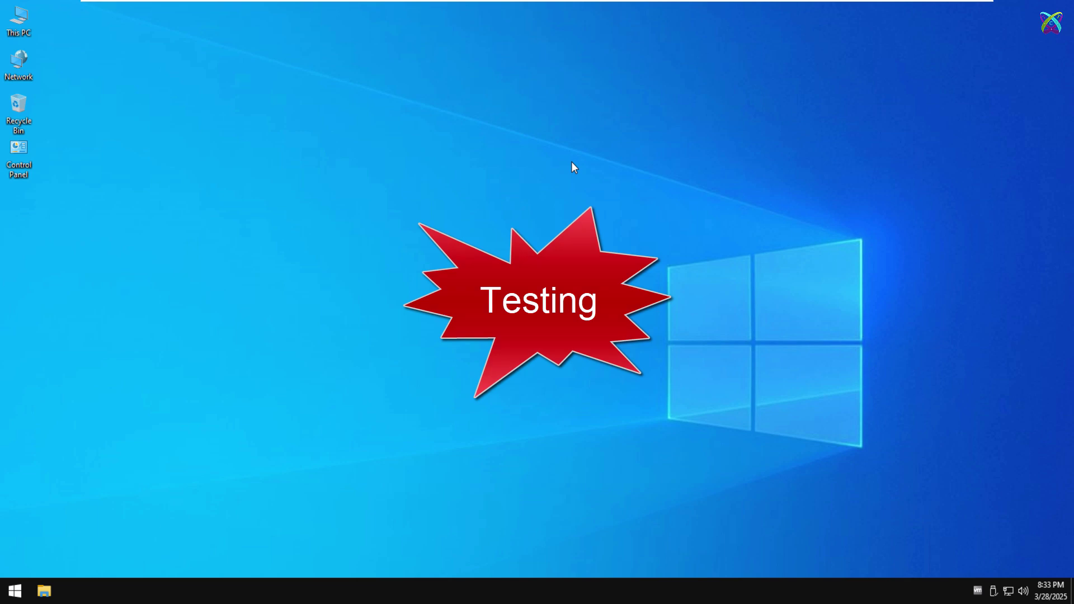
Go to Network & Internet > VPN in Windows Settings and start adding a VPN connection.
{"action": "left_click", "coordinate": [1007, 591]}
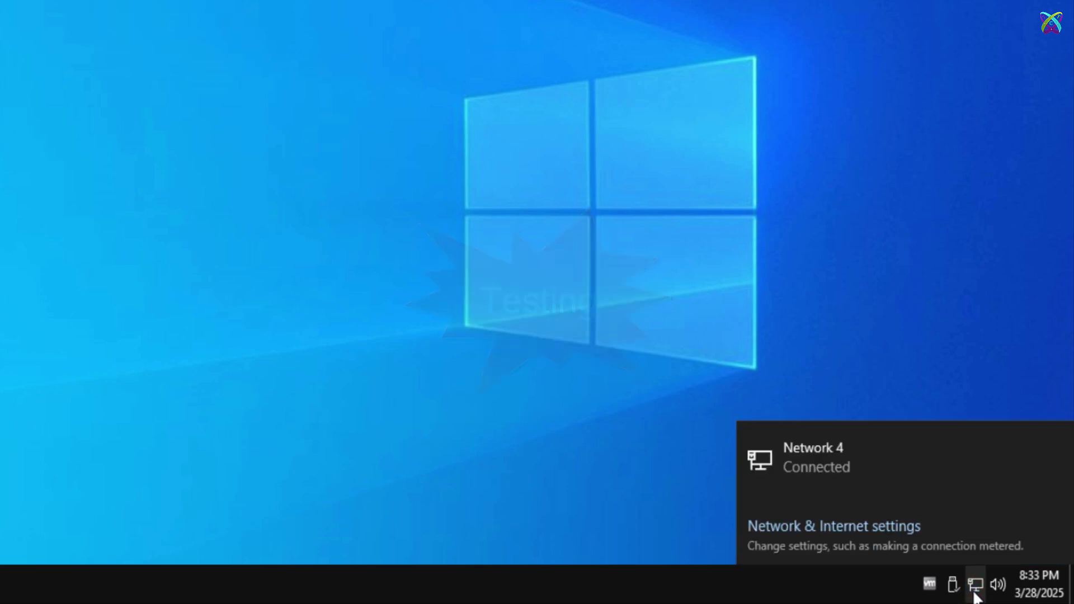
{"action": "left_click", "coordinate": [859, 530]}
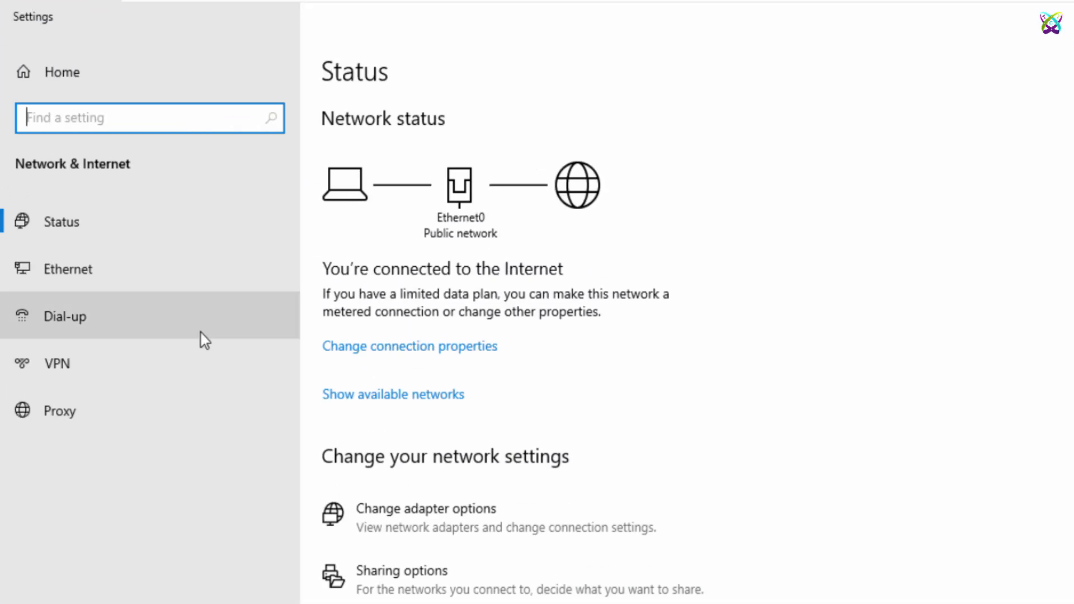
{"action": "left_click", "coordinate": [123, 365]}
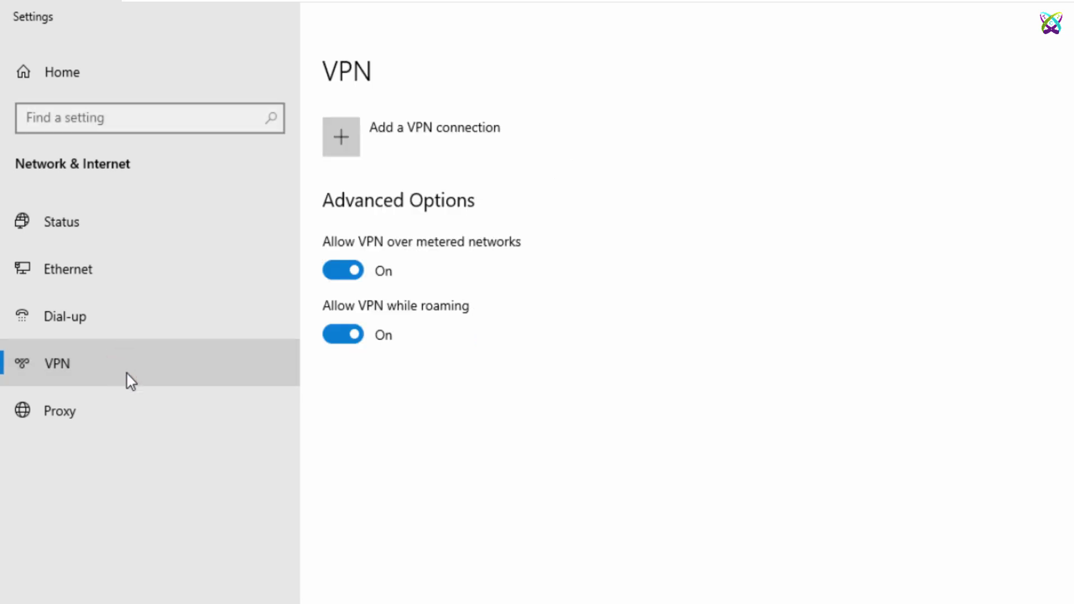
{"action": "left_click", "coordinate": [348, 135]}
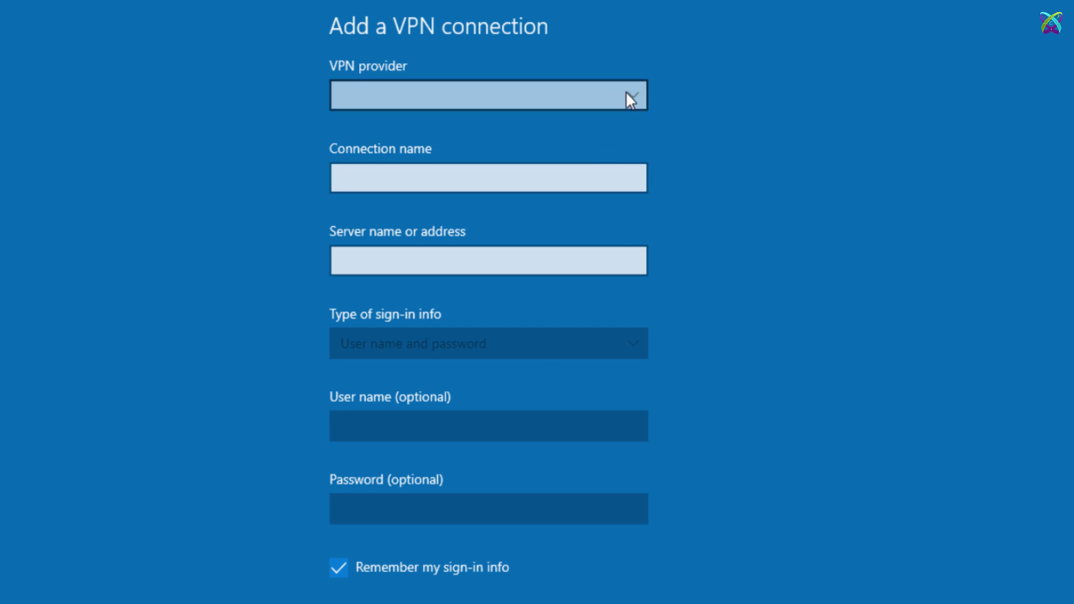
Choose Windows (built-in), name the connection VPN-L2TP, and set server 113.131.133.135.
{"action": "left_click", "coordinate": [629, 97]}
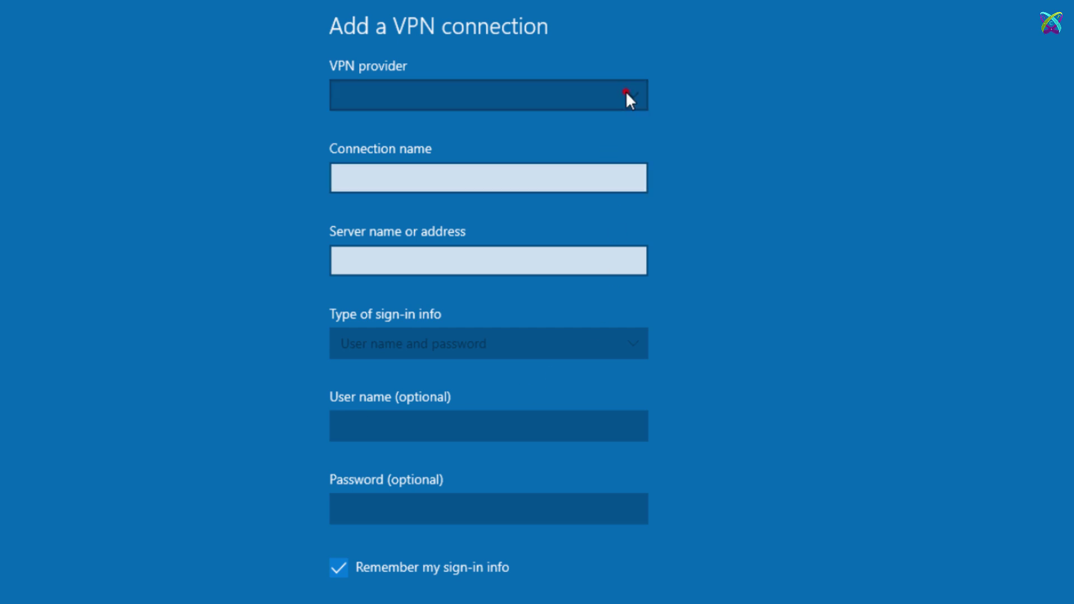
{"action": "left_click", "coordinate": [521, 94]}
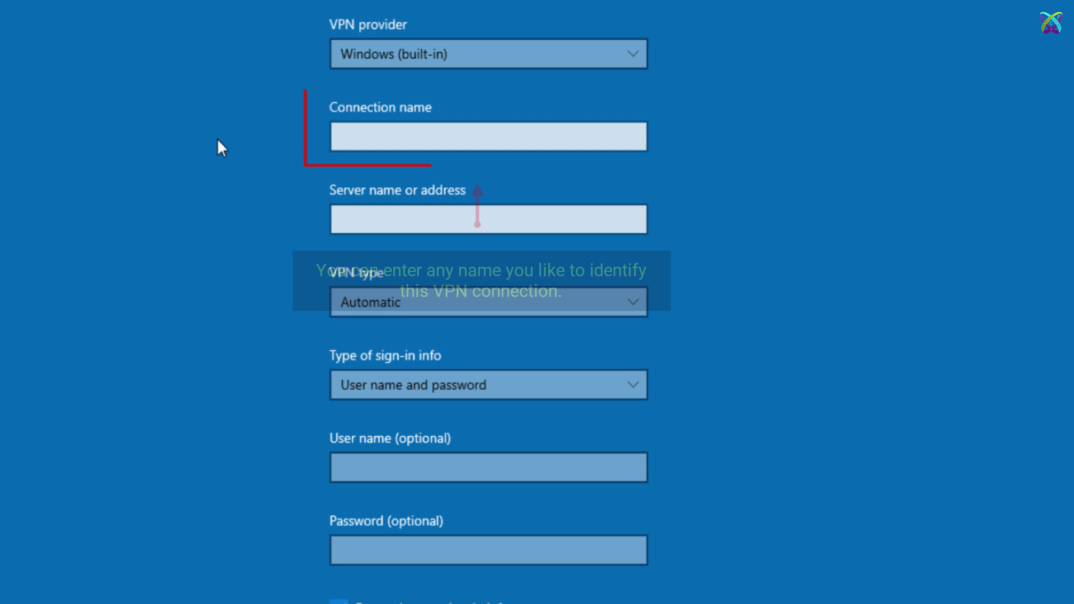
{"action": "left_click", "coordinate": [594, 133]}
{"action": "type", "text": "VPN"}
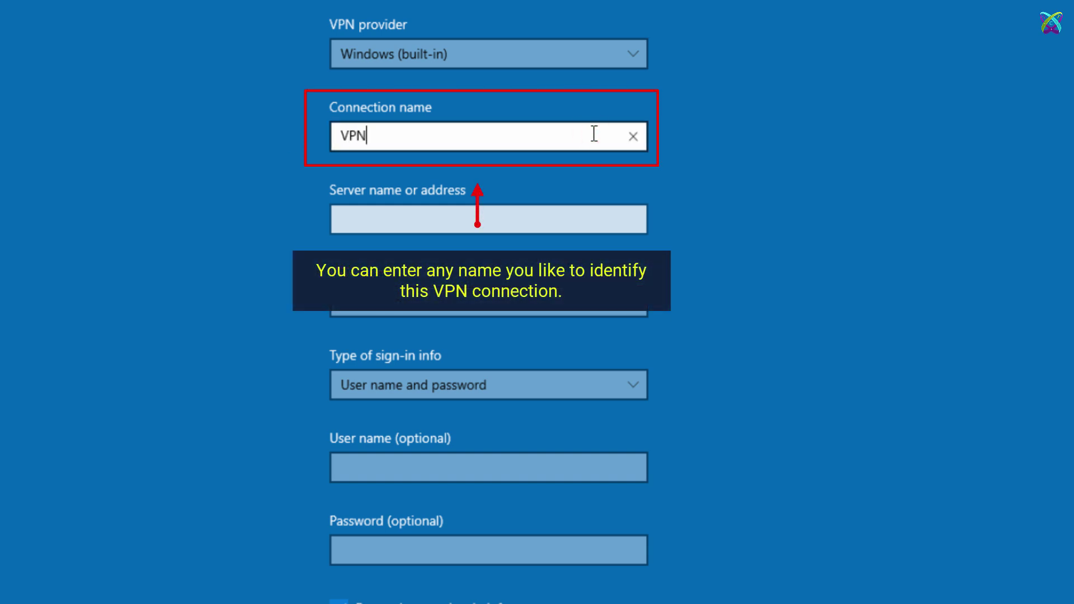
{"action": "type", "text": "-L2TP"}
{"action": "key", "text": "Tab"}
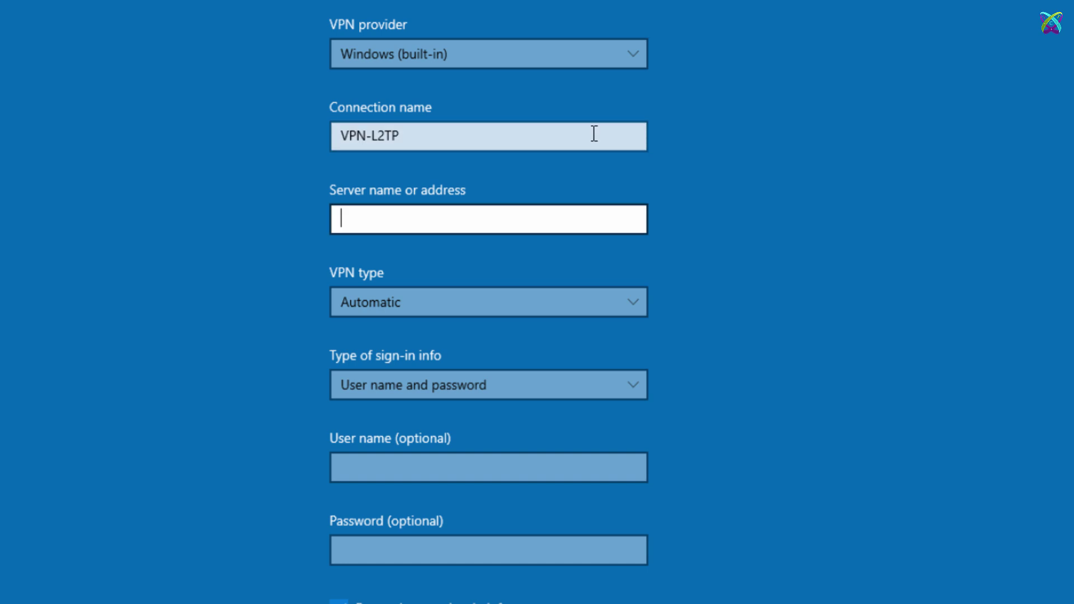
{"action": "type", "text": "113.1"}
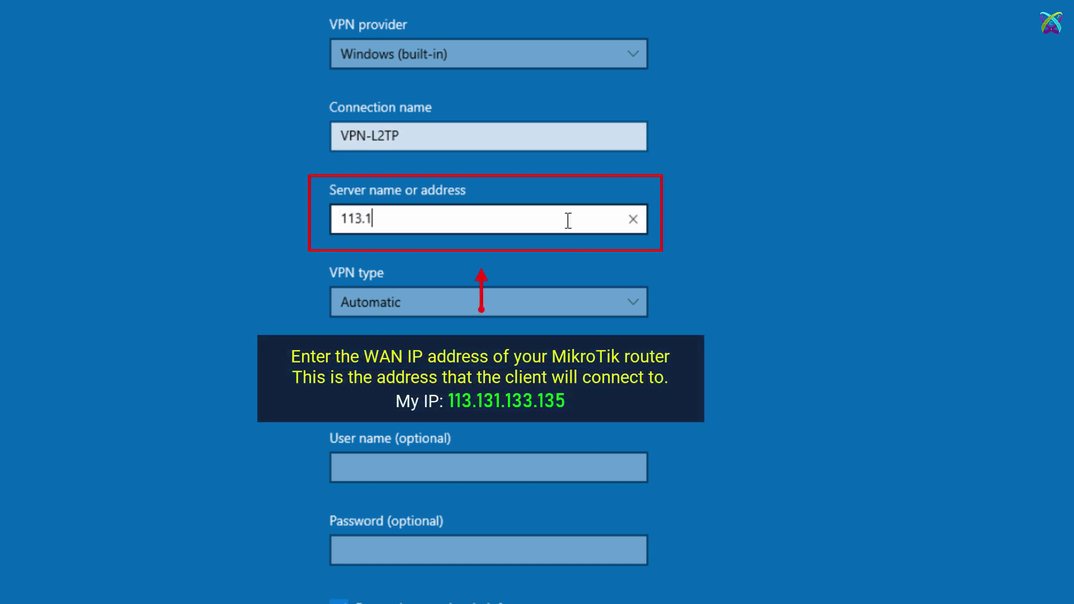
{"action": "type", "text": "31.133.135"}
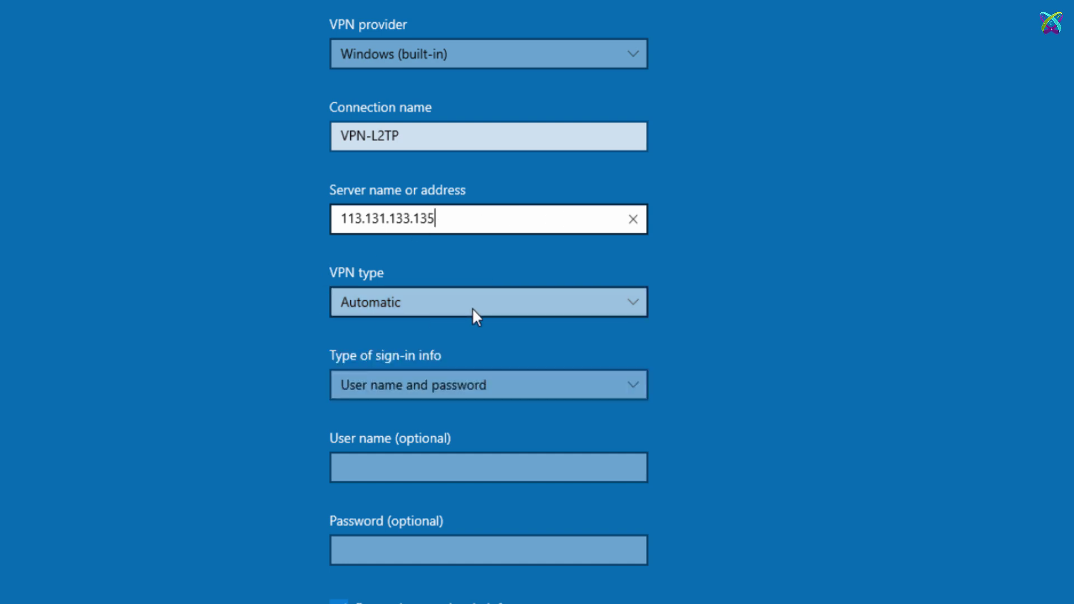
Select L2TP/IPsec with pre-shared key, enter the key, user vpn-l2tp-user1 and the password, then save.
{"action": "left_click", "coordinate": [631, 302]}
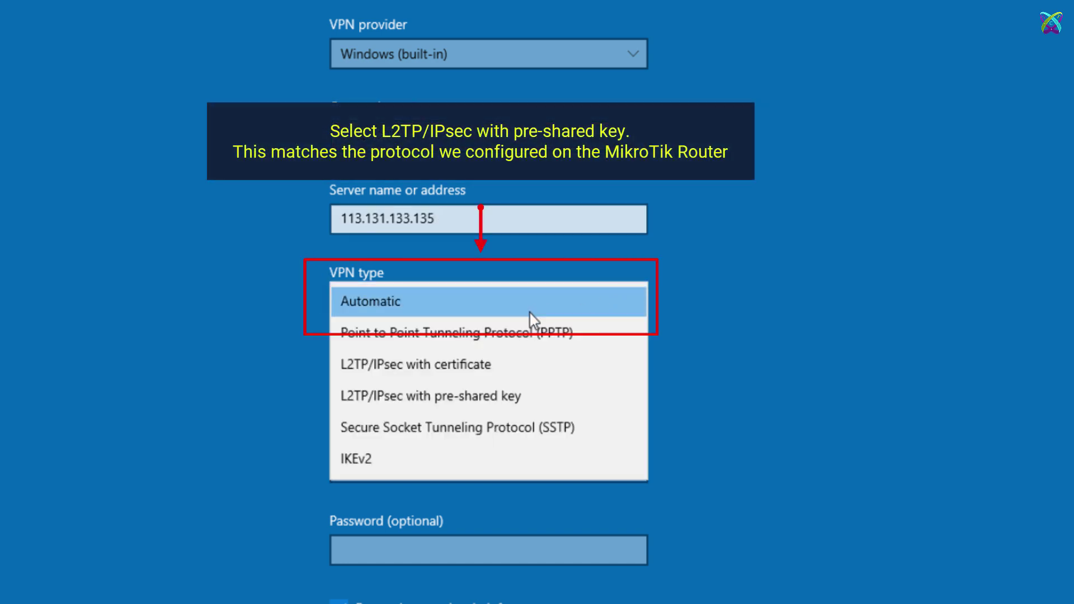
{"action": "left_click", "coordinate": [587, 389]}
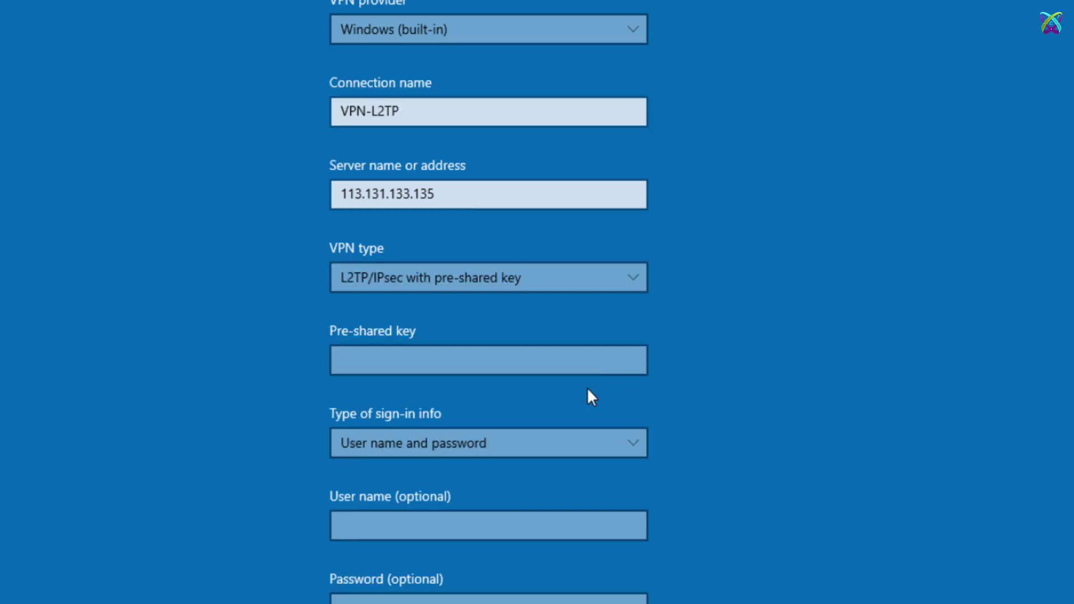
{"action": "left_click", "coordinate": [580, 363]}
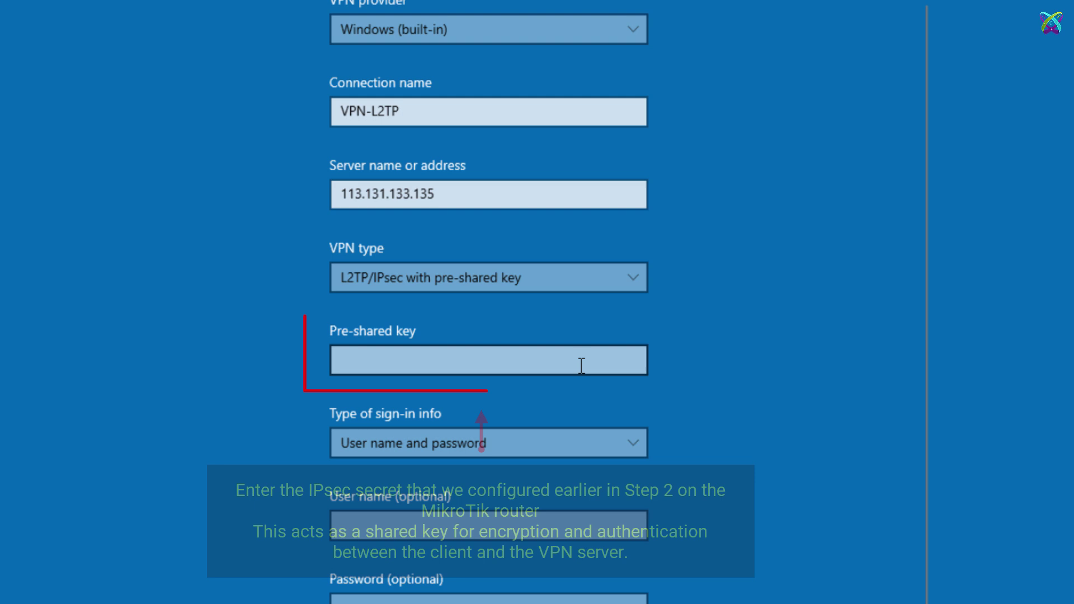
{"action": "type", "text": "****"}
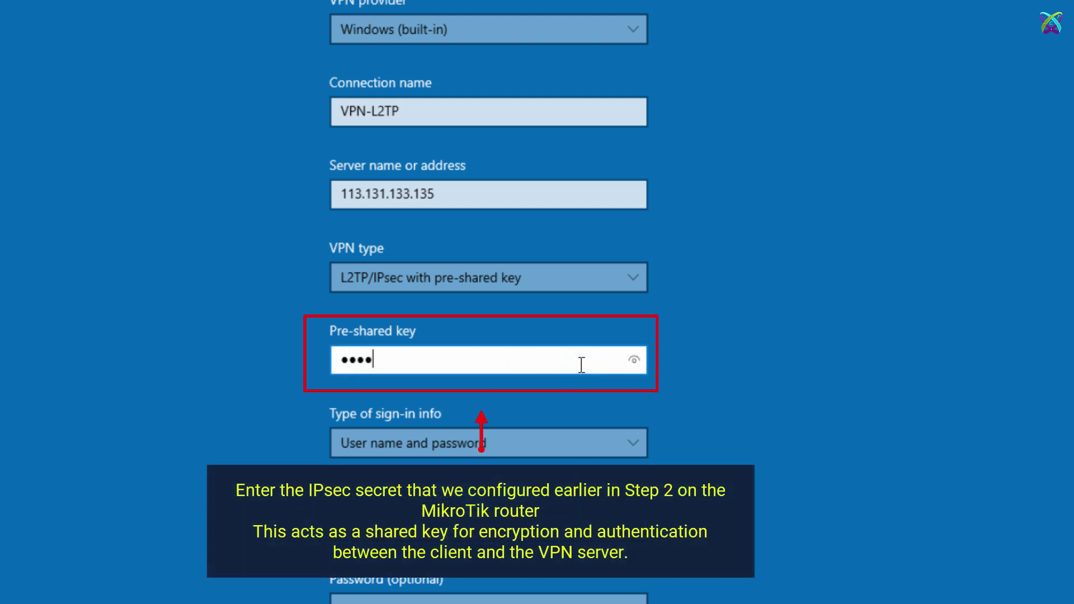
{"action": "type", "text": "*******"}
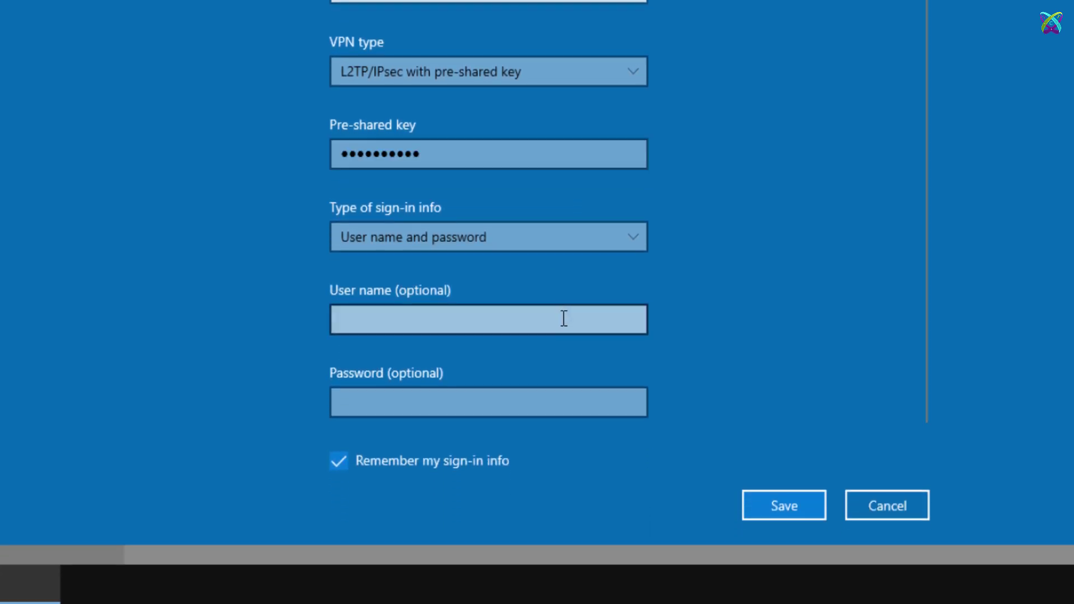
{"action": "left_click", "coordinate": [563, 318]}
{"action": "type", "text": "vpn"}
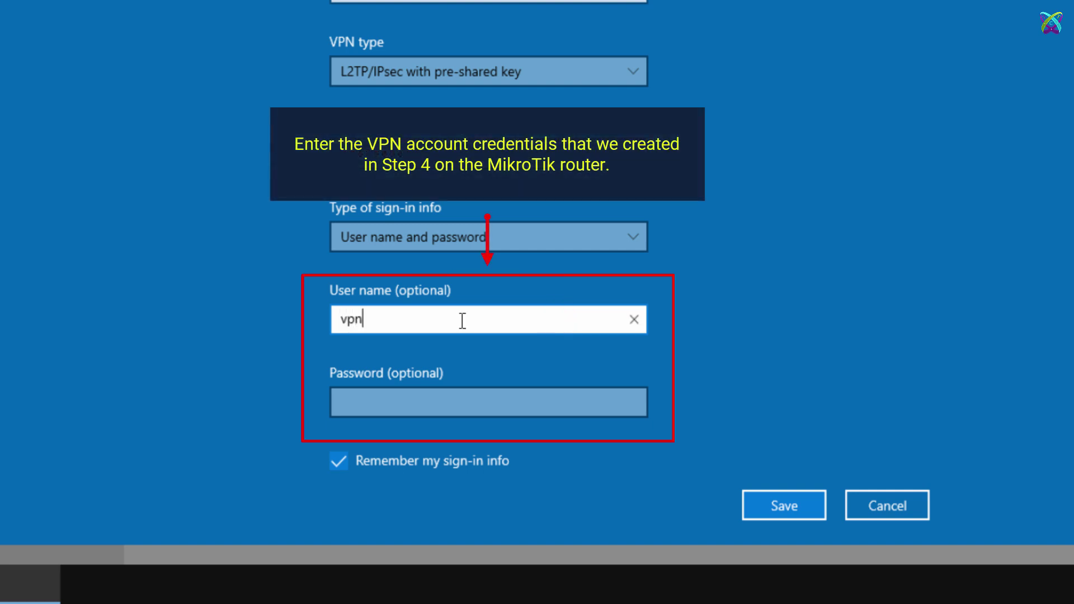
{"action": "type", "text": "-l2tp-user1"}
{"action": "key", "text": "Tab"}
{"action": "type", "text": "password123"}
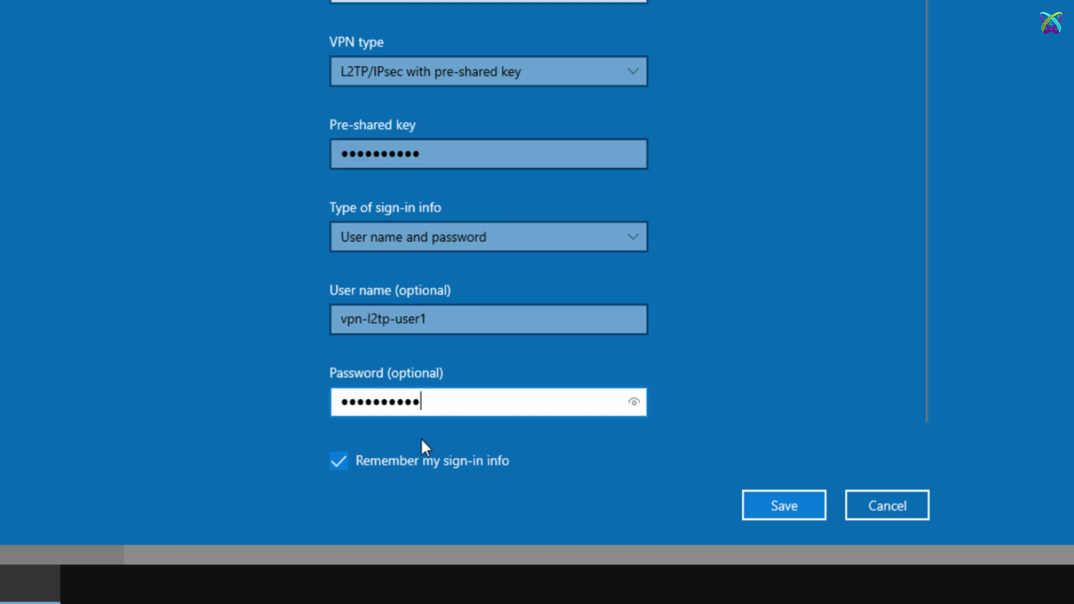
{"action": "left_click", "coordinate": [804, 504]}
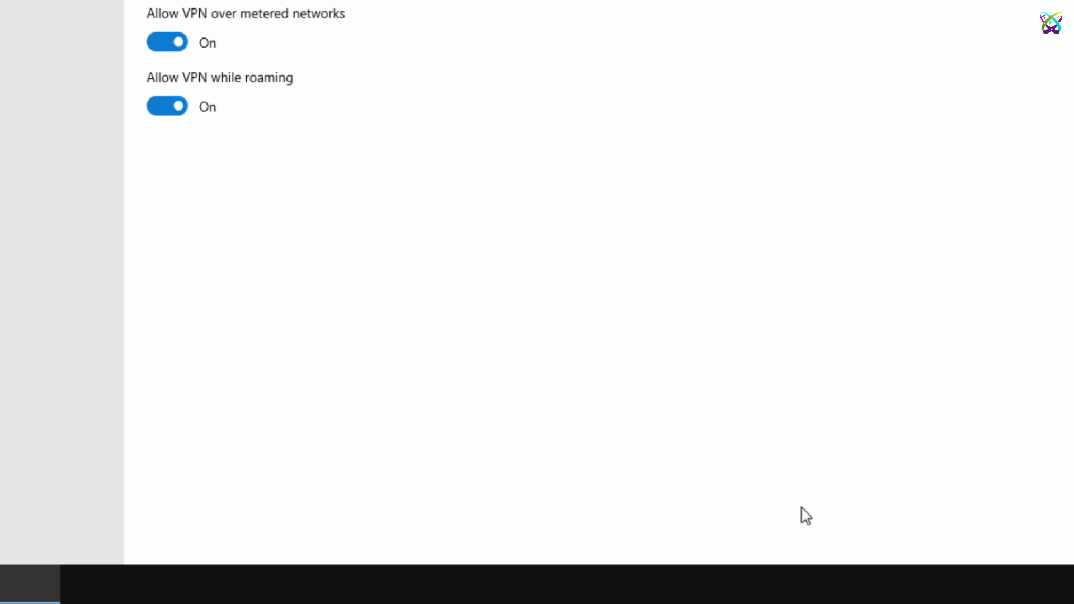
Connect the VPN-L2TP connection from the taskbar network list.
{"action": "left_click", "coordinate": [461, 202]}
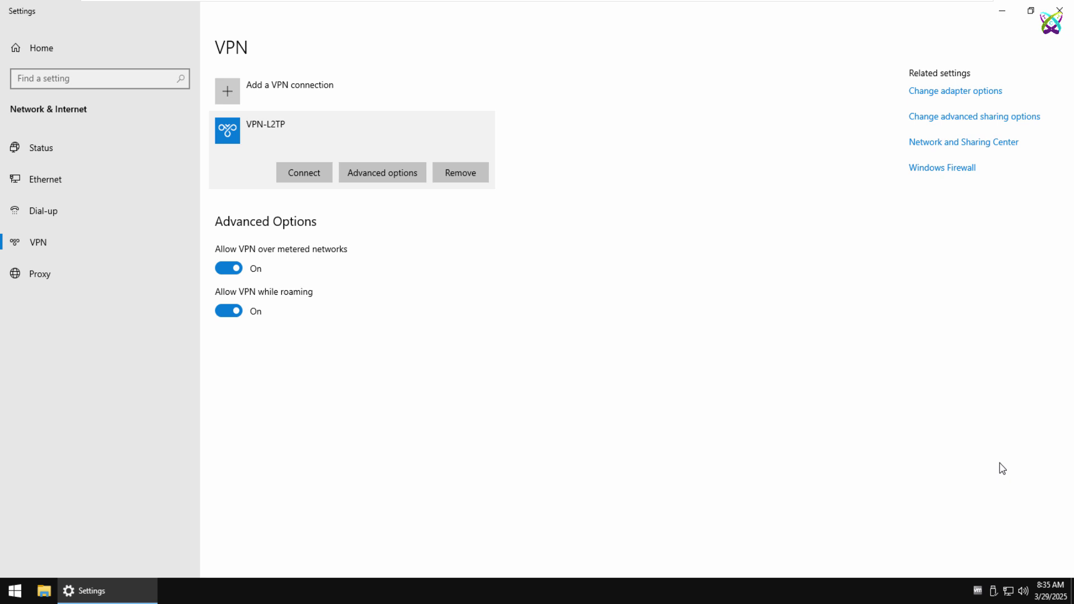
{"action": "left_click", "coordinate": [1008, 591]}
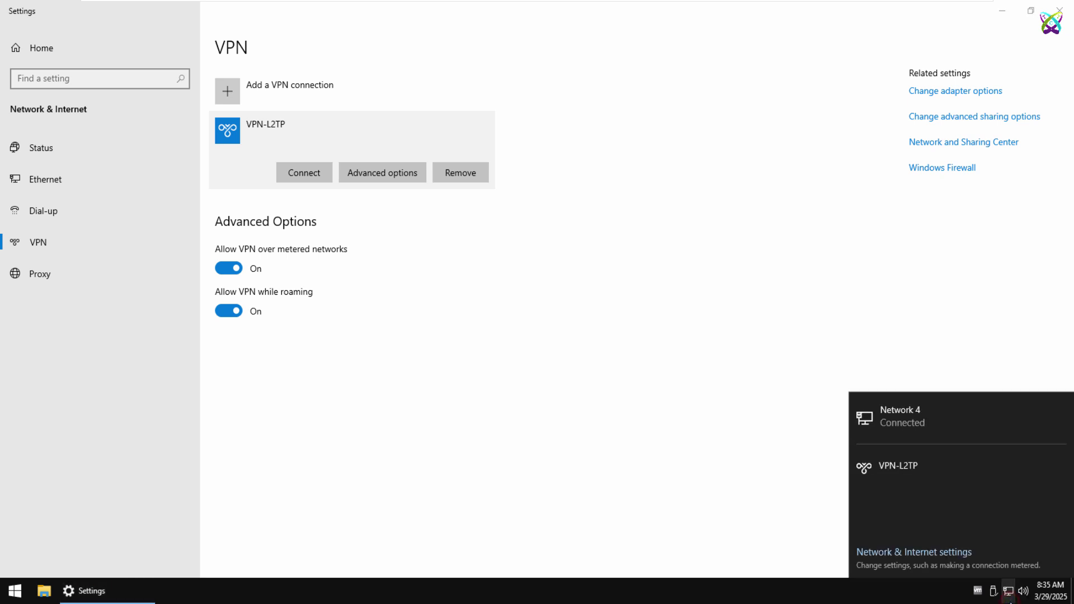
{"action": "left_click", "coordinate": [921, 468]}
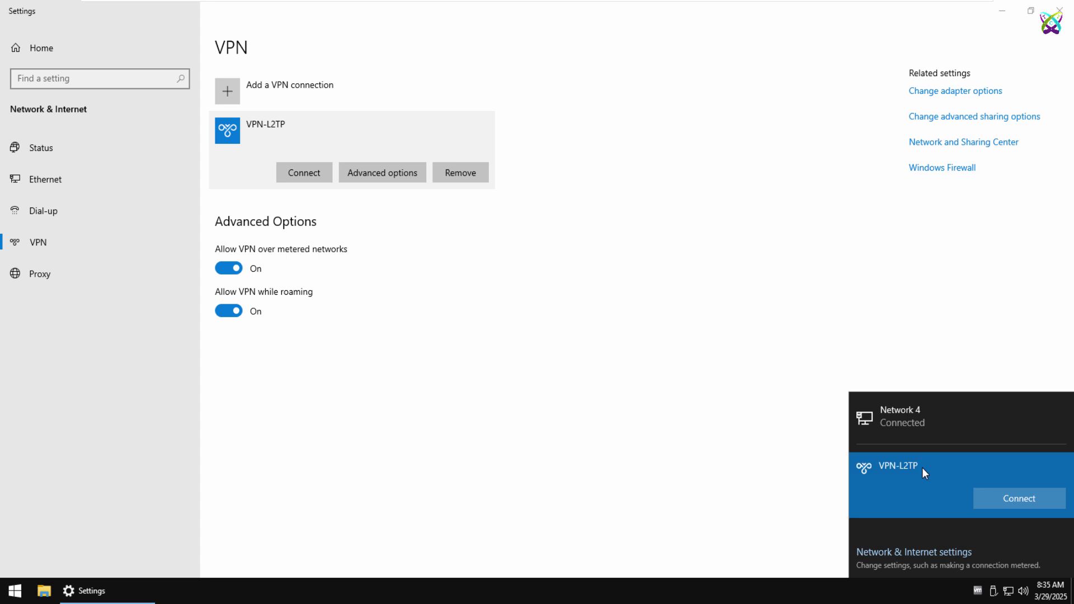
{"action": "left_click", "coordinate": [1024, 495]}
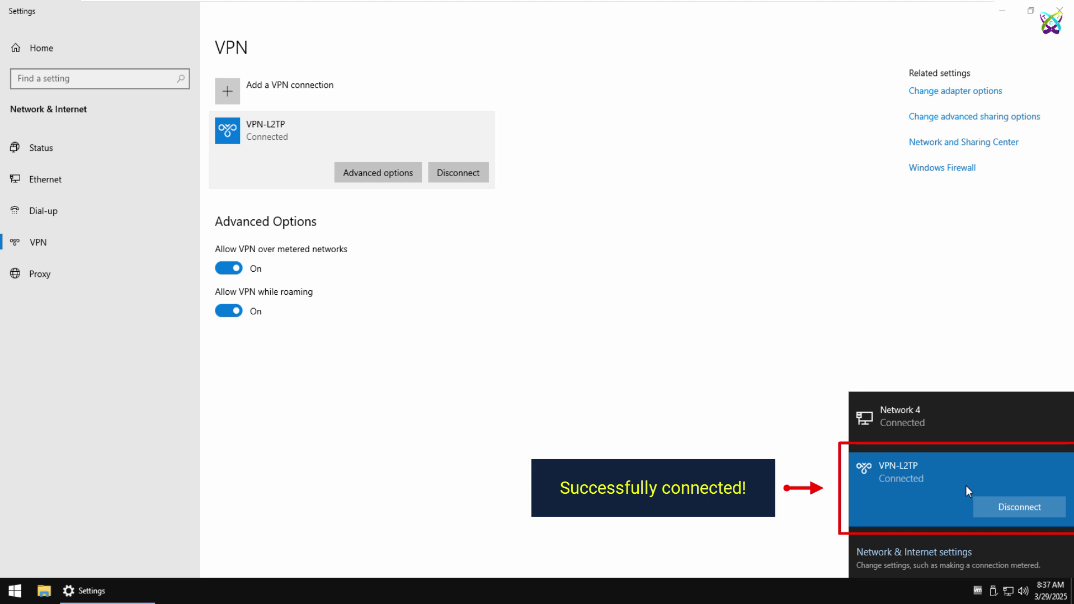
Open an administrator Command Prompt and run ipconfig to check the VPN adapter's 172.16.21.98 address.
{"action": "key", "text": "super+r"}
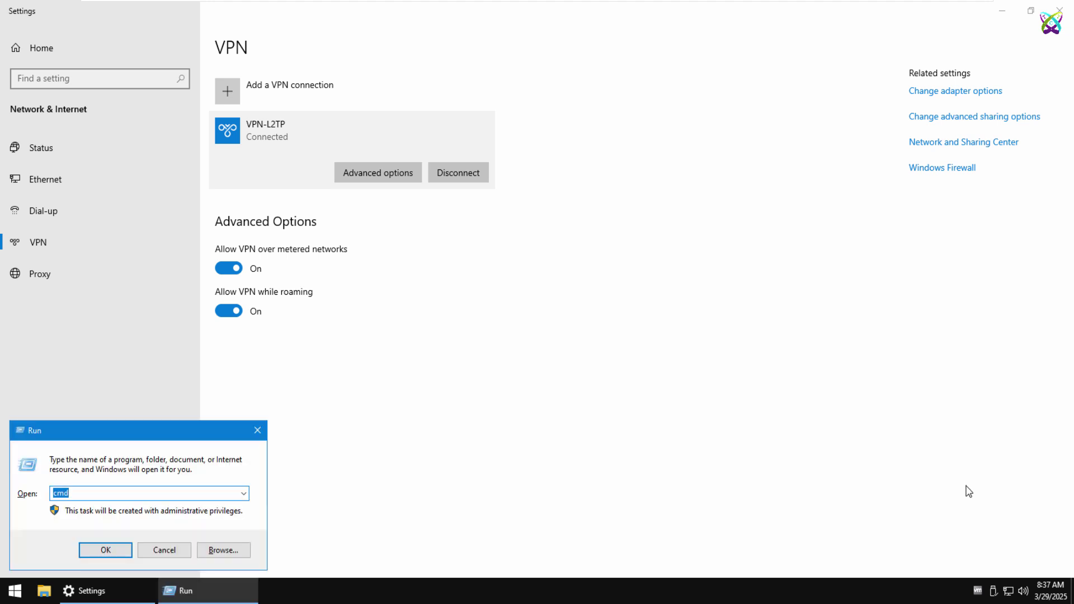
{"action": "key", "text": "Return"}
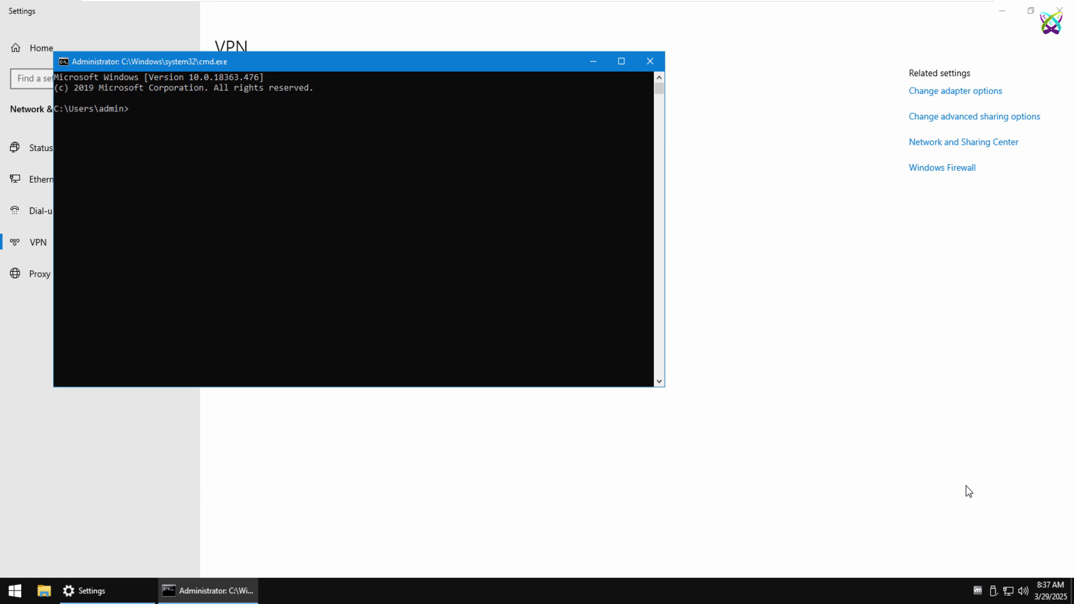
{"action": "type", "text": "ipconfig"}
{"action": "key", "text": "Return"}
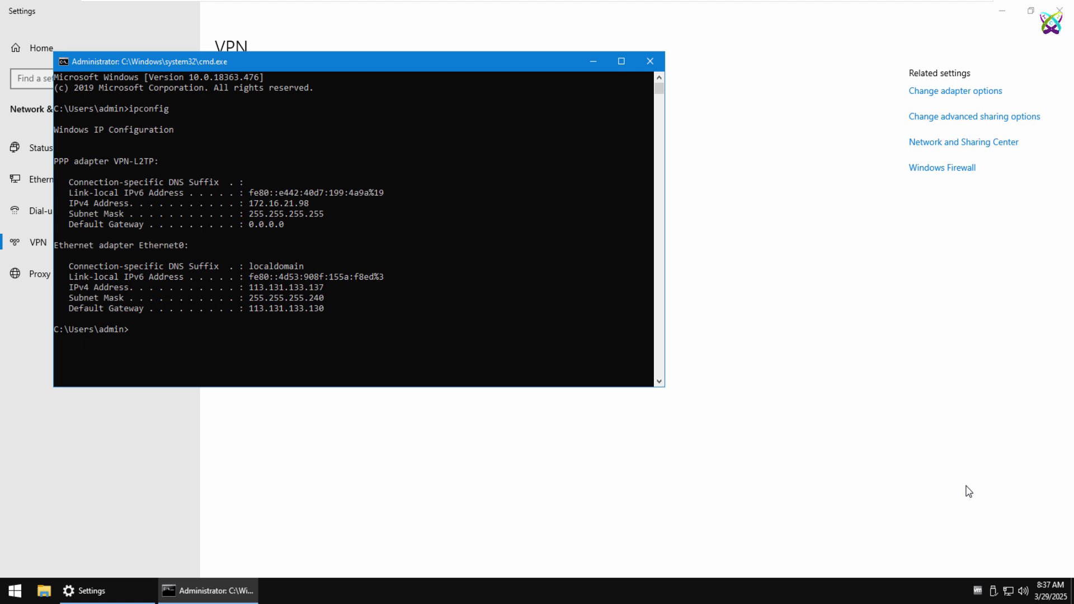
Ping 10.36.21.1 continuously, then stop it after replies with 0% loss.
{"action": "type", "text": "ping 10.36.21.1 -t"}
{"action": "key", "text": "Return"}
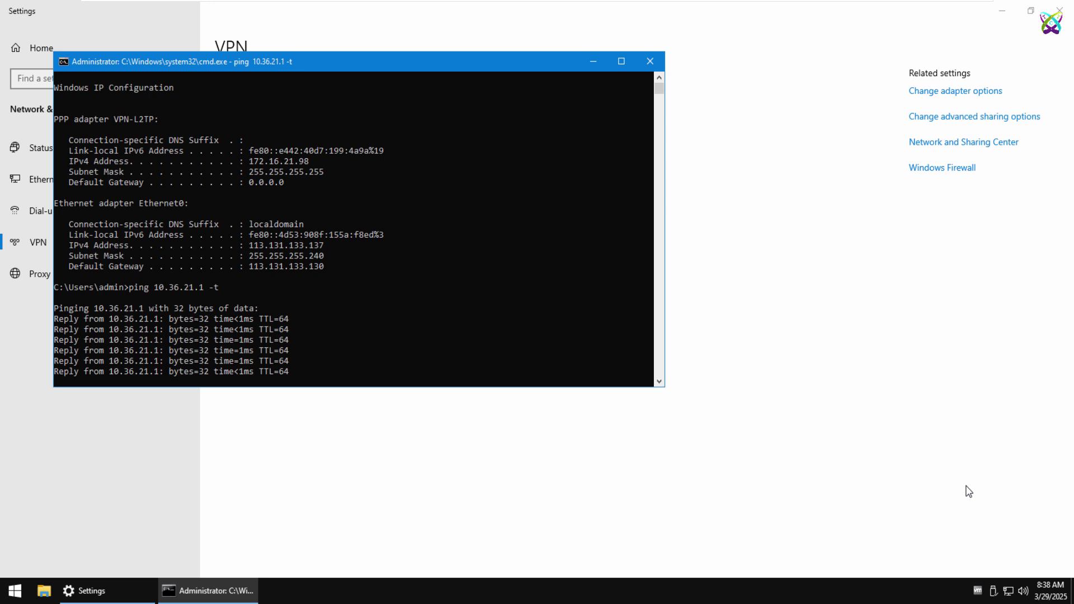
{"action": "key", "text": "ctrl+c"}
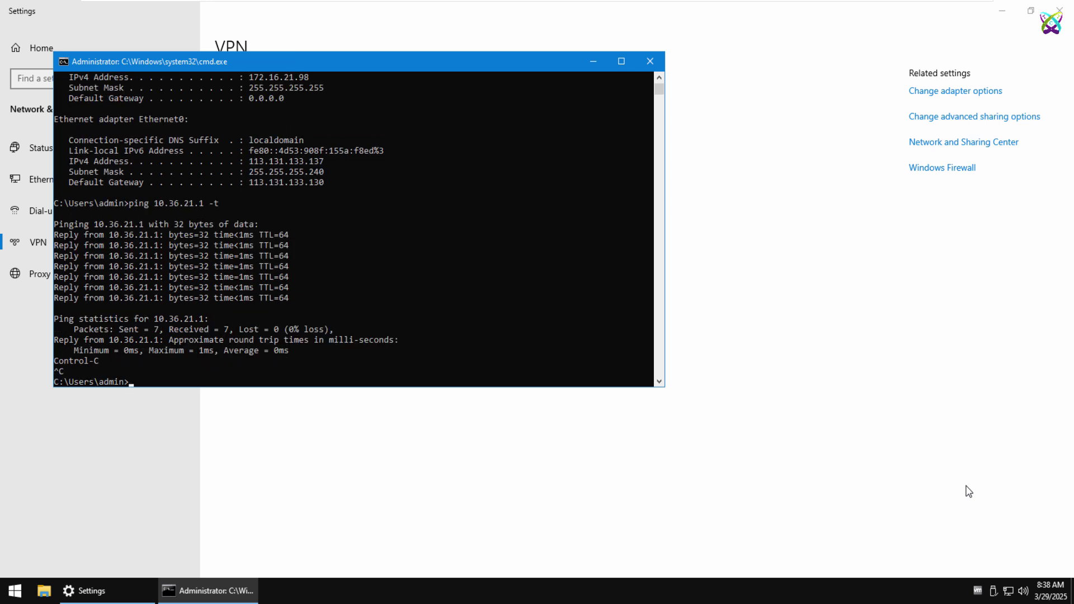